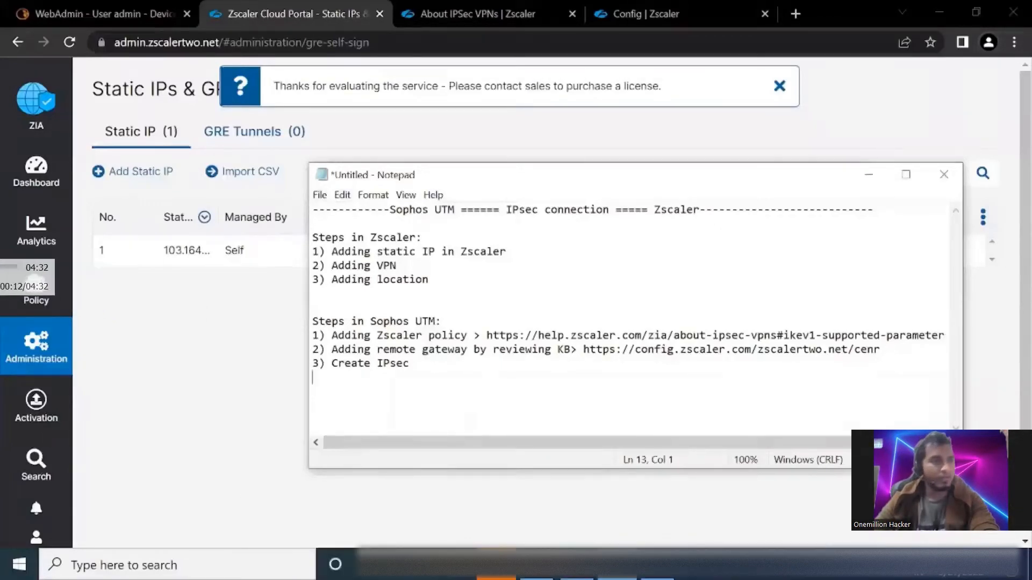
Review the Zscaler part of the Notepad outline, focusing on its heading and the step for adding a static IP
{"action": "left_click_drag", "start_coordinate": [312, 237], "coordinate": [403, 237]}
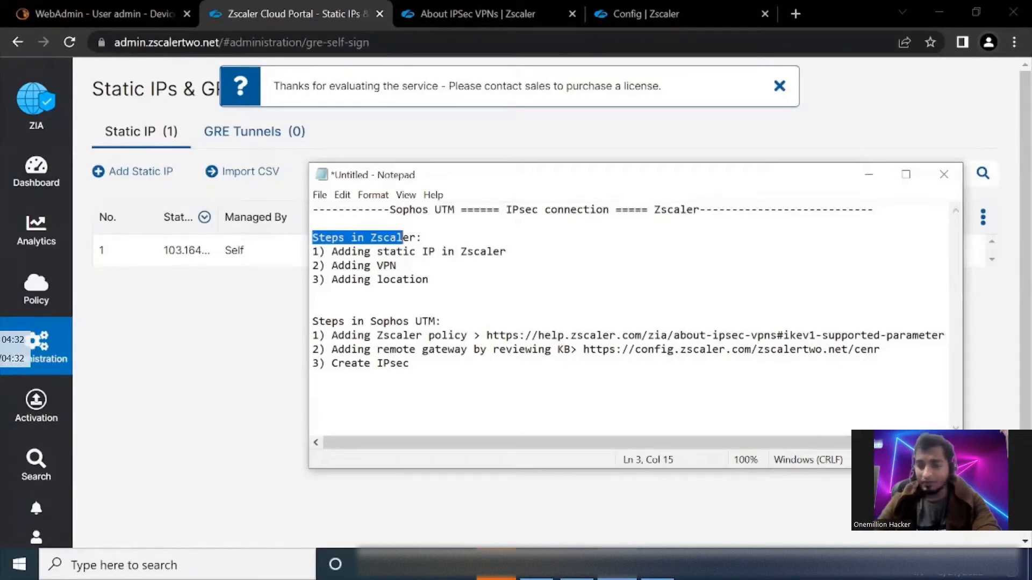
{"action": "key", "text": "shift+Right"}
{"action": "key", "text": "shift+Right"}
{"action": "key", "text": "shift+Right"}
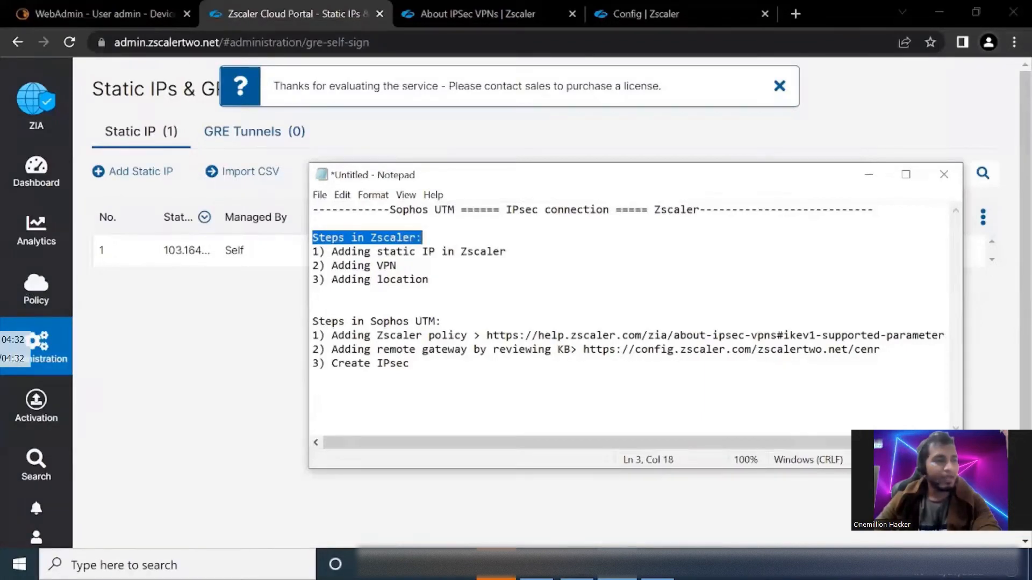
{"action": "left_click_drag", "start_coordinate": [331, 251], "coordinate": [486, 251]}
Switch to the Zscaler portal, examine the source IP, region and review pages of the static IP configuration, and close it without saving
{"action": "key", "text": "alt+Tab"}
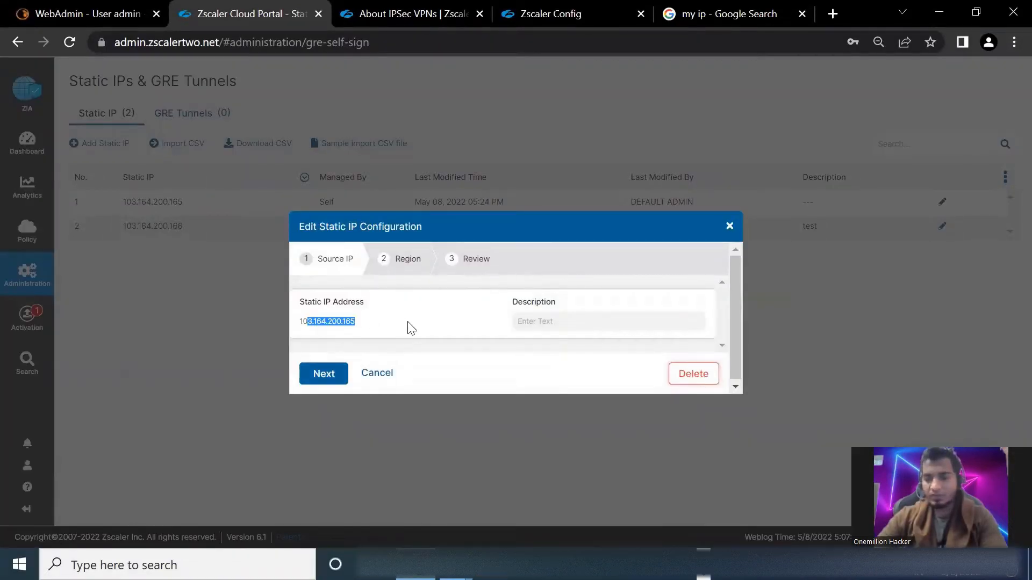
{"action": "left_click", "coordinate": [337, 380]}
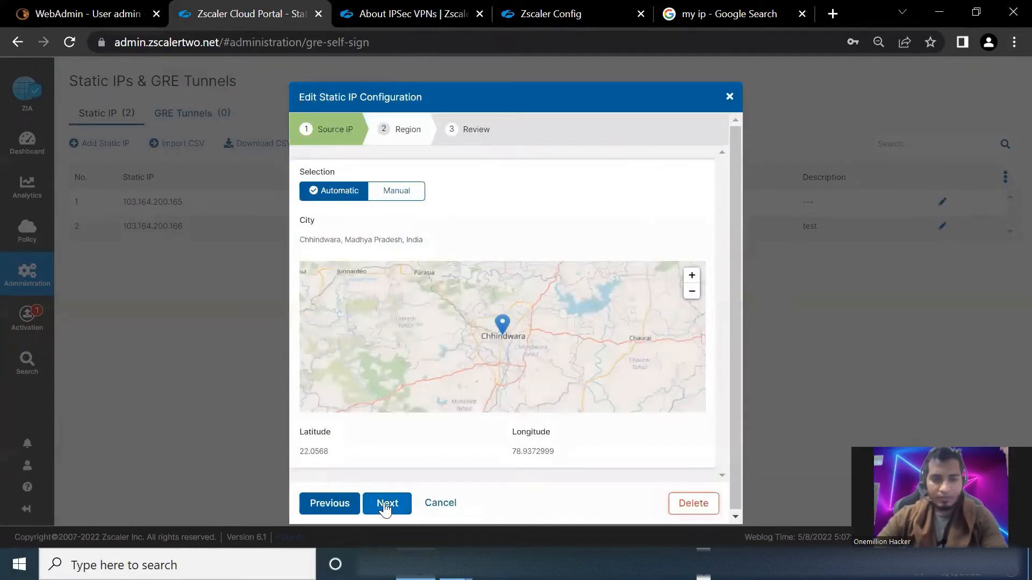
{"action": "left_click", "coordinate": [385, 503]}
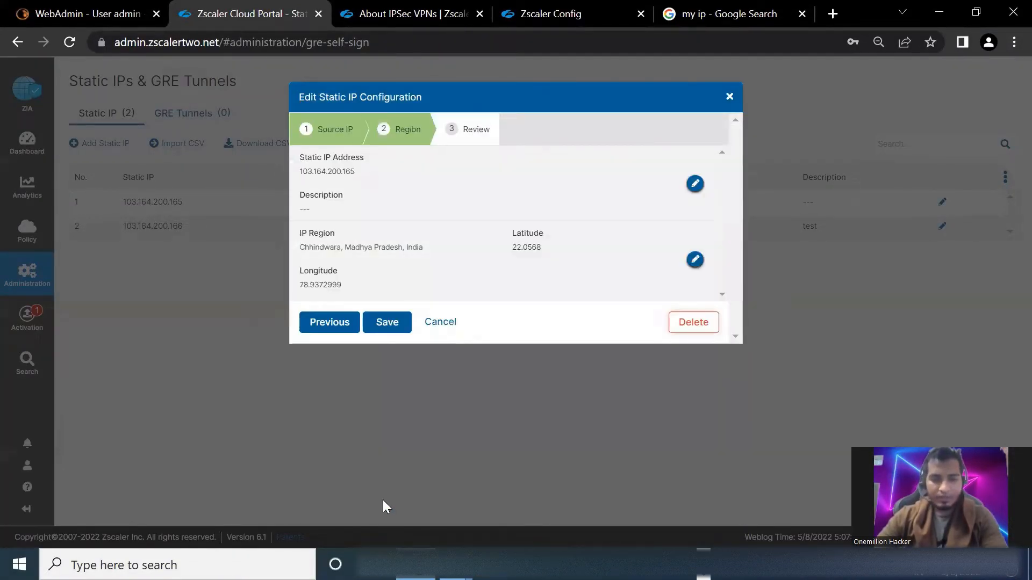
{"action": "left_click", "coordinate": [435, 323]}
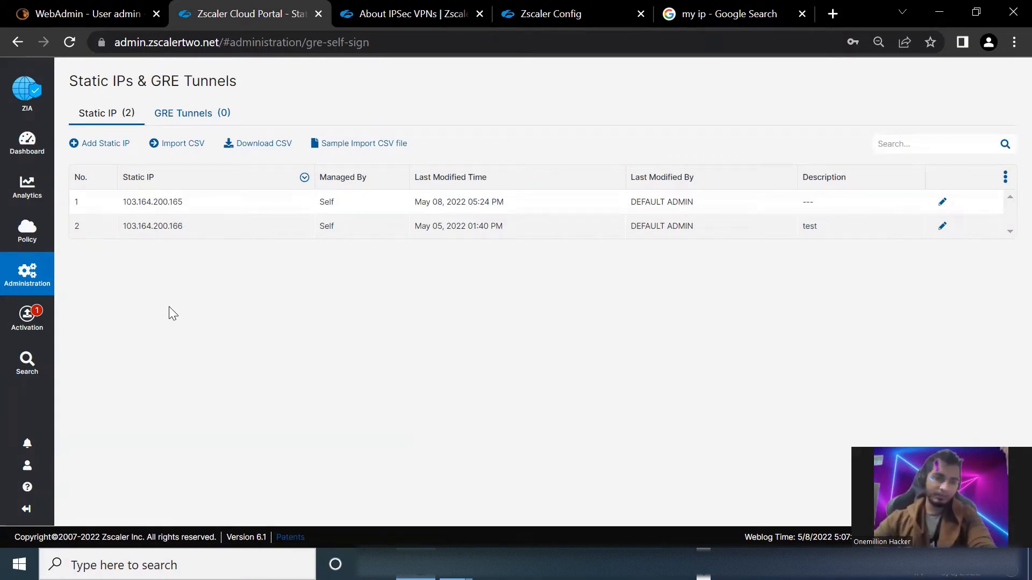
Open the existing VPN credential for editing and examine its authentication type, IP address and pre-shared key field
{"action": "mouse_move", "coordinate": [38, 285]}
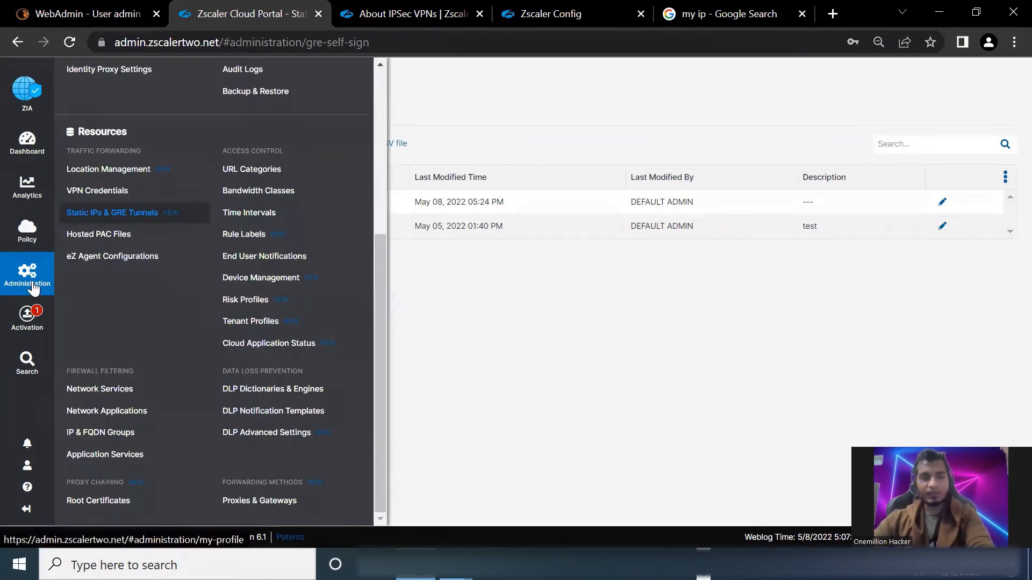
{"action": "left_click", "coordinate": [99, 192]}
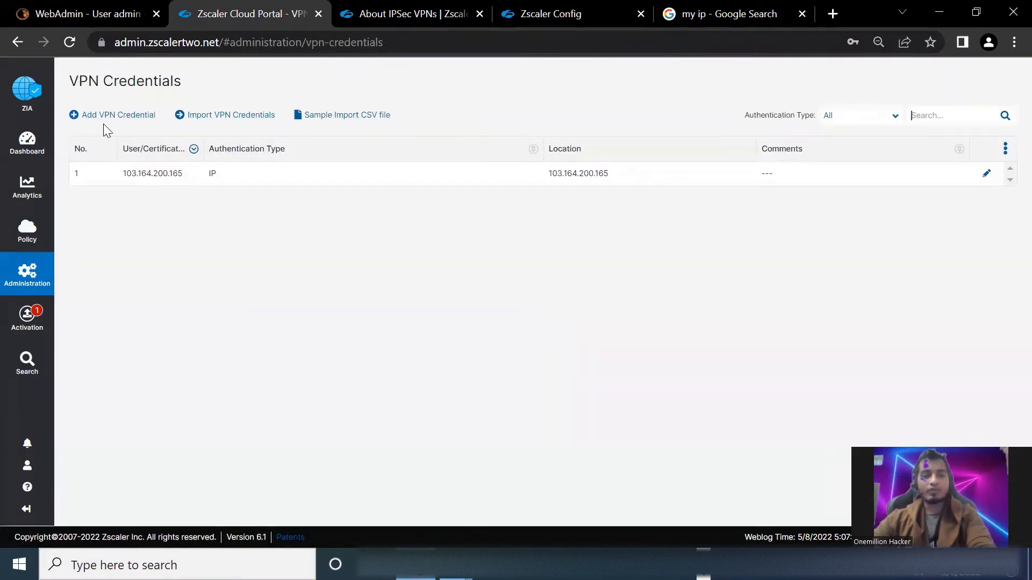
{"action": "left_click", "coordinate": [988, 173]}
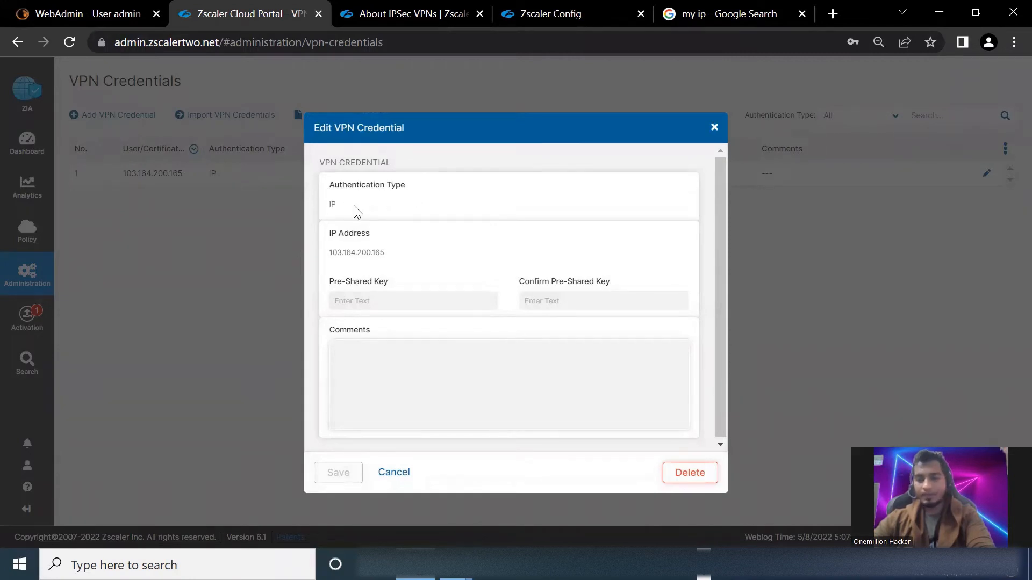
{"action": "left_click_drag", "start_coordinate": [326, 252], "coordinate": [384, 257]}
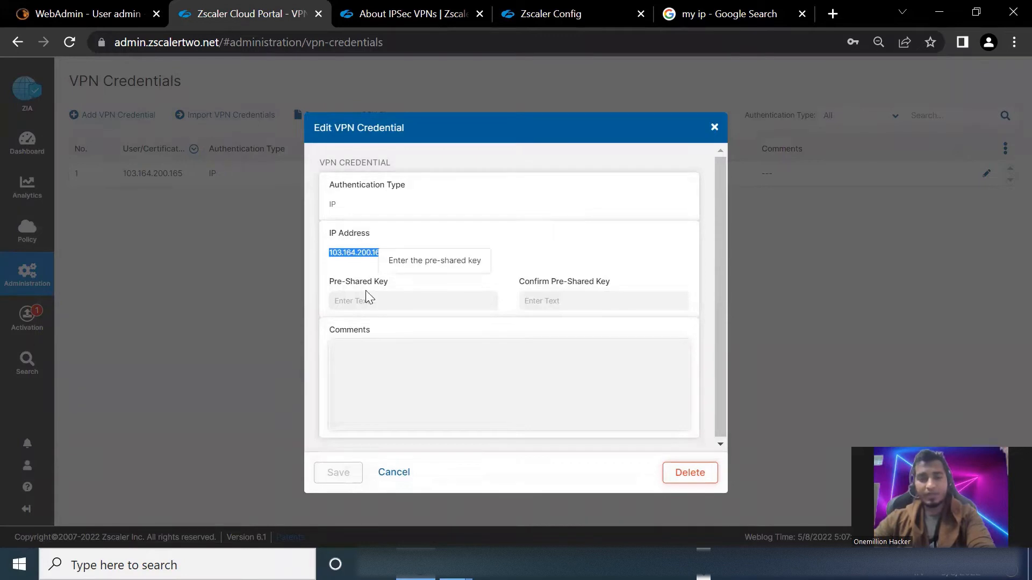
{"action": "left_click_drag", "start_coordinate": [334, 282], "coordinate": [401, 291]}
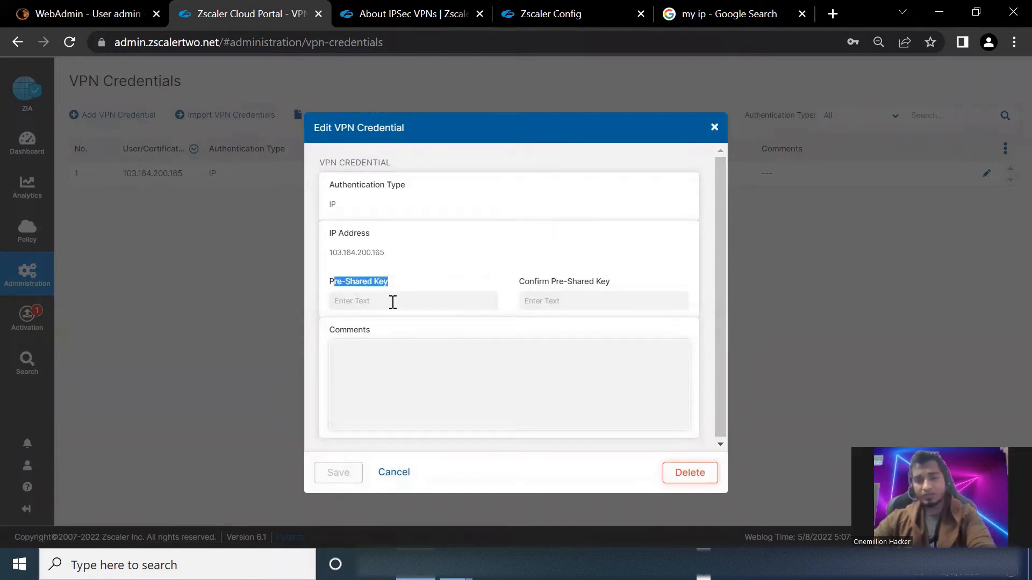
Fill in the pre-shared key and its confirmation for the VPN credential, and discard the edit
{"action": "left_click", "coordinate": [393, 302]}
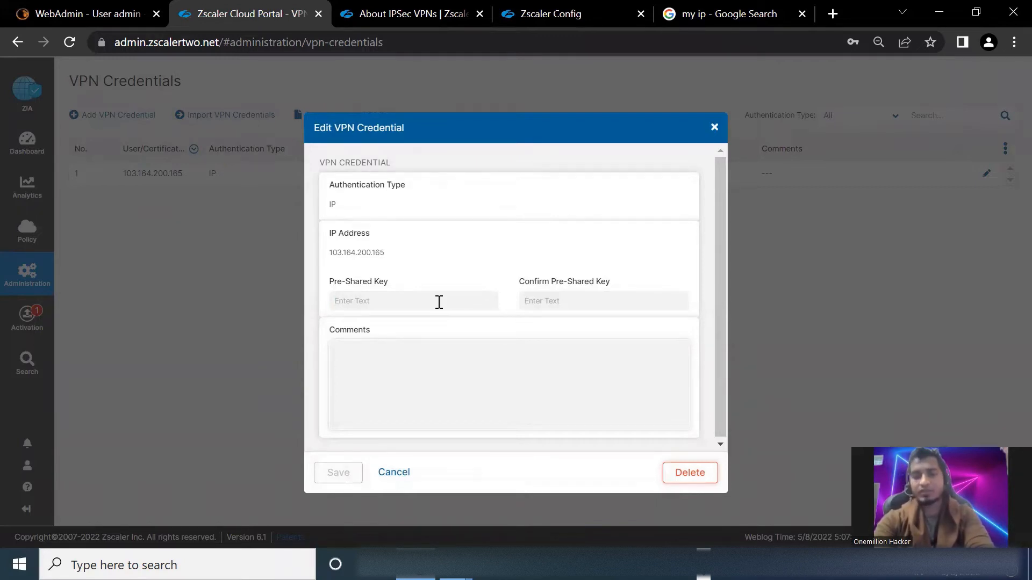
{"action": "type", "text": "xxxxxxxxxxx"}
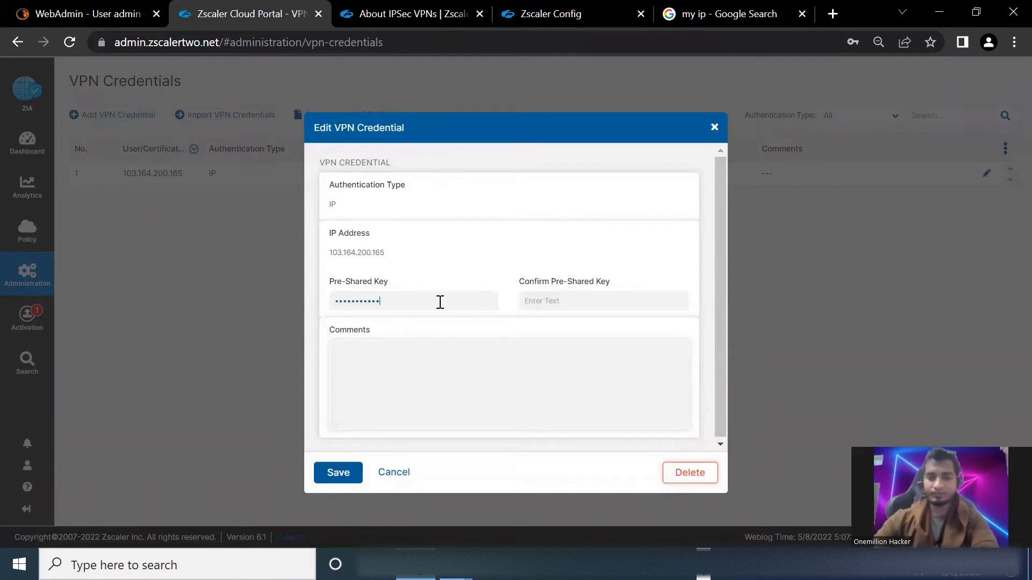
{"action": "left_click", "coordinate": [534, 298]}
{"action": "type", "text": "xxxxxxxxxxxxx"}
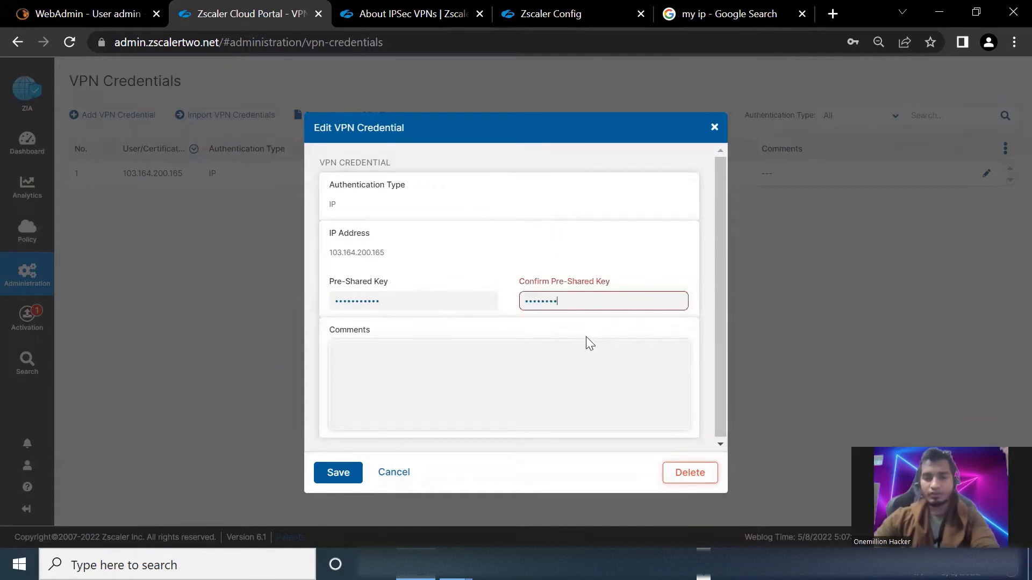
{"action": "left_click", "coordinate": [394, 473]}
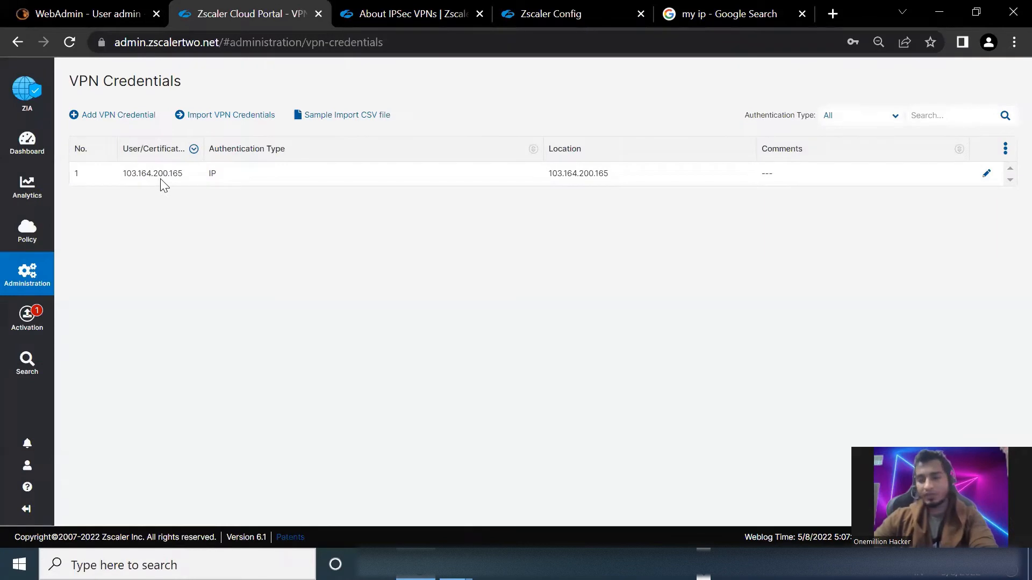
Open the existing location in Location Management, examine its static IP and VPN credential assignments, and close it without saving
{"action": "mouse_move", "coordinate": [40, 279]}
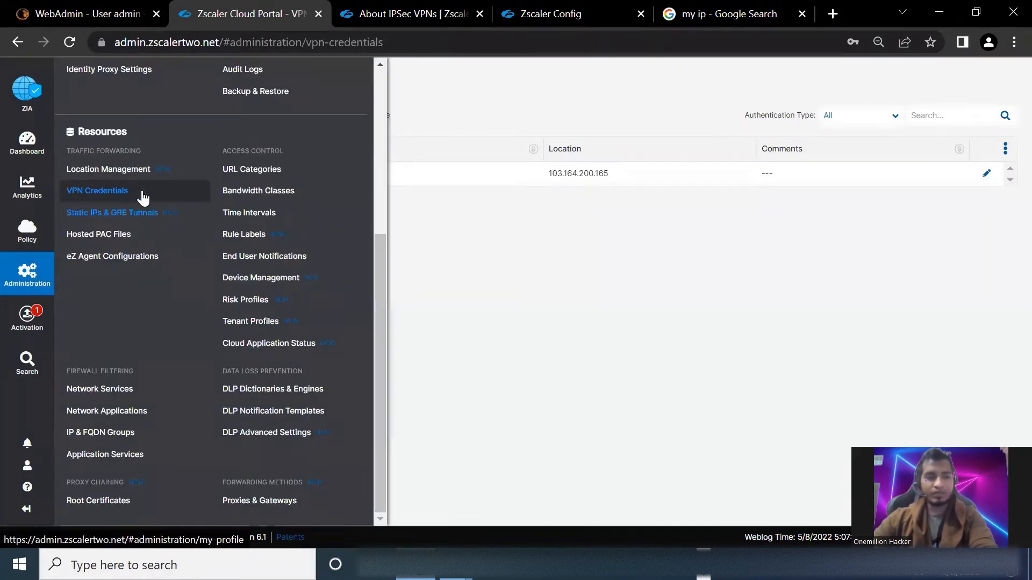
{"action": "left_click", "coordinate": [135, 171]}
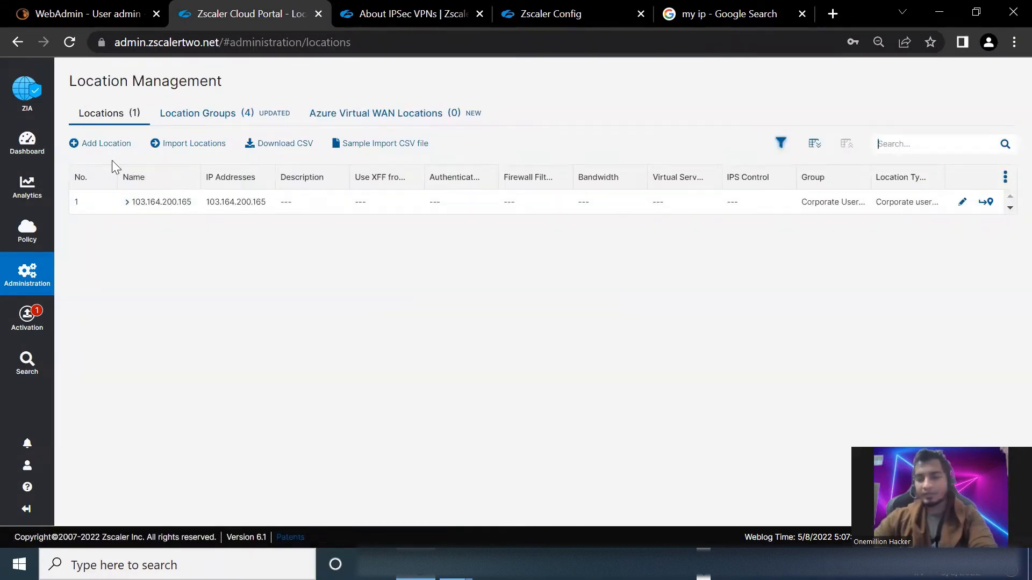
{"action": "left_click", "coordinate": [962, 202]}
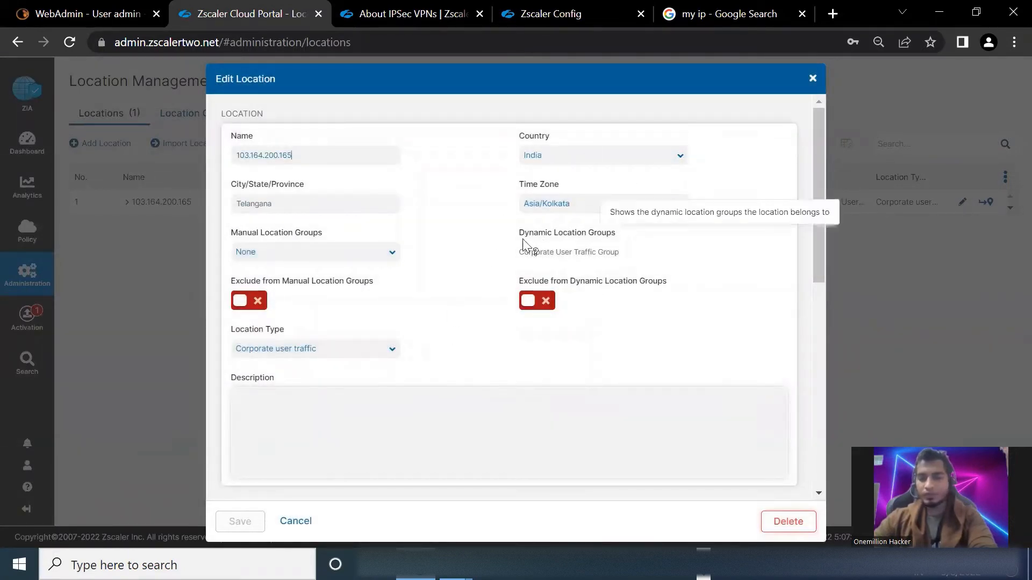
{"action": "scroll", "coordinate": [431, 287], "scroll_direction": "down", "scroll_amount": 6}
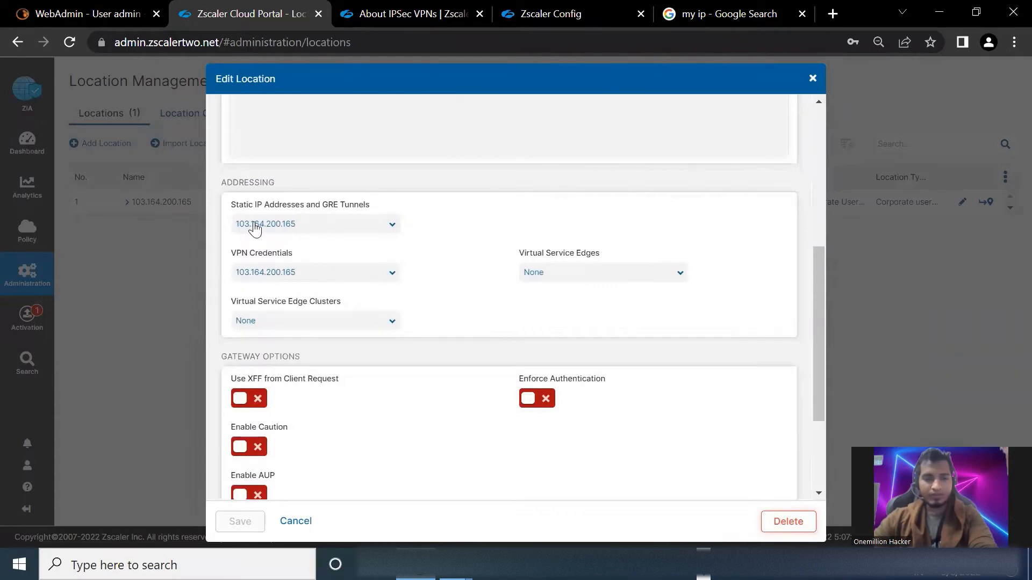
{"action": "mouse_move", "coordinate": [240, 207]}
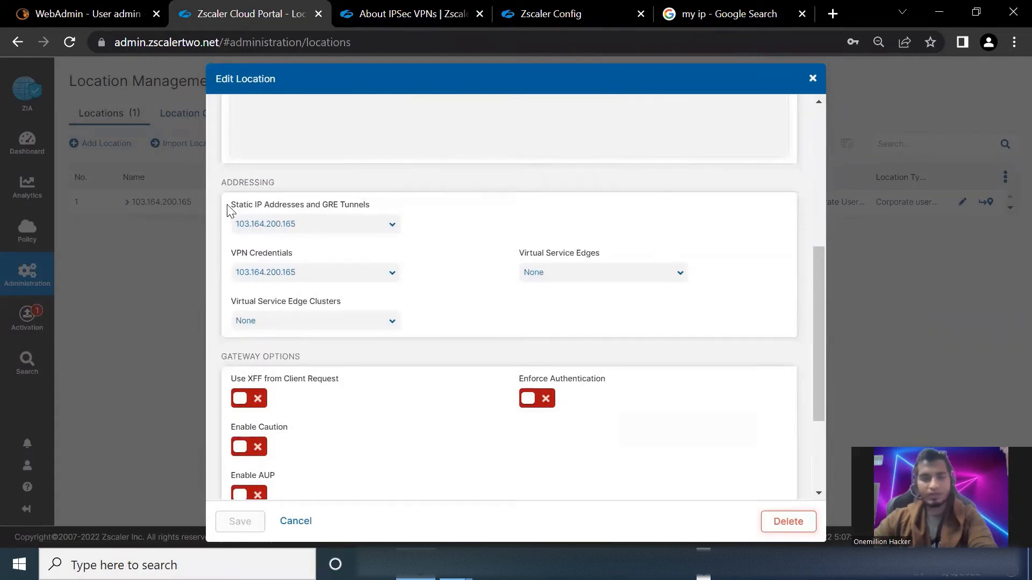
{"action": "left_click_drag", "start_coordinate": [232, 207], "coordinate": [328, 209]}
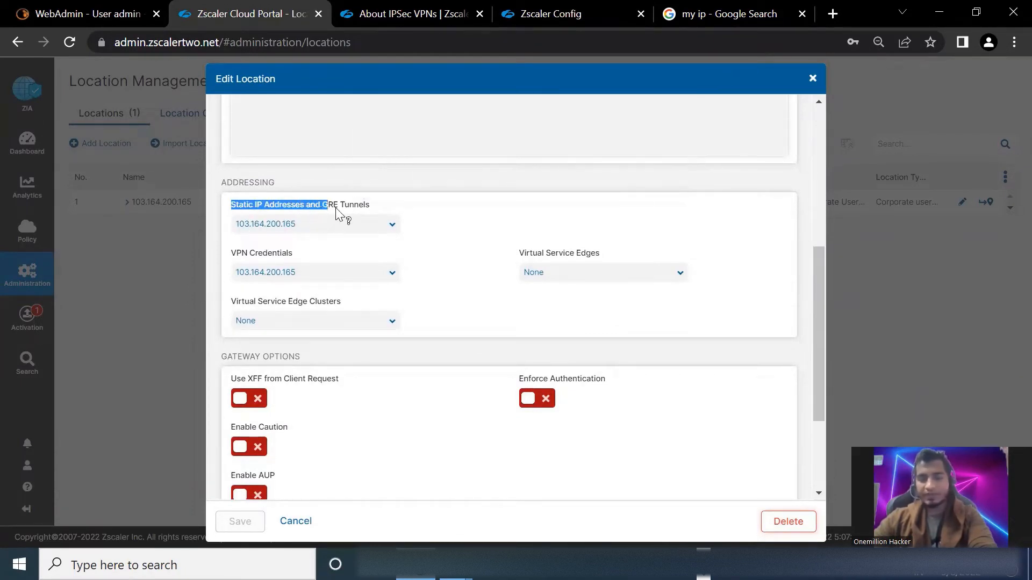
{"action": "left_click", "coordinate": [324, 232]}
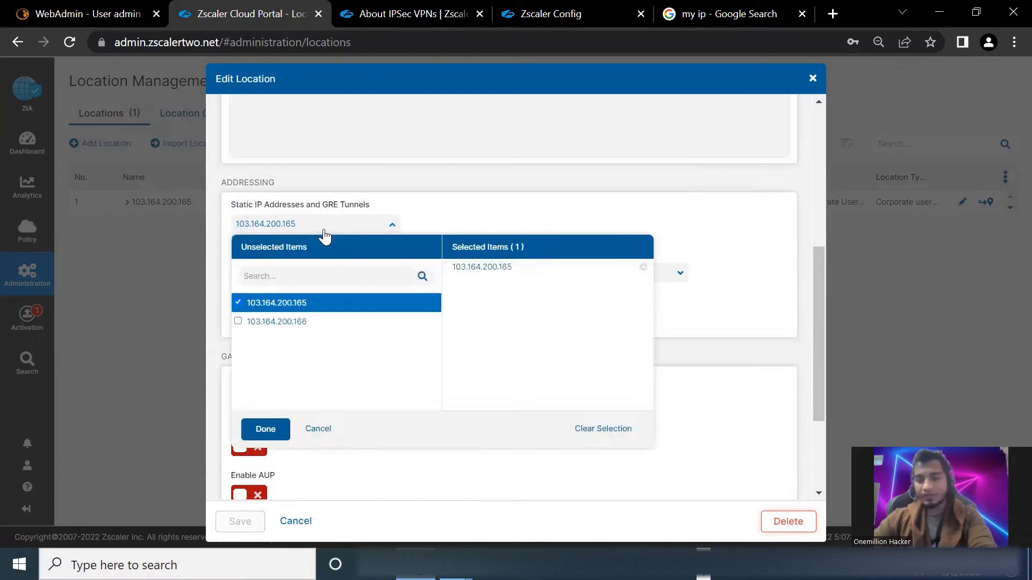
{"action": "left_click", "coordinate": [324, 235]}
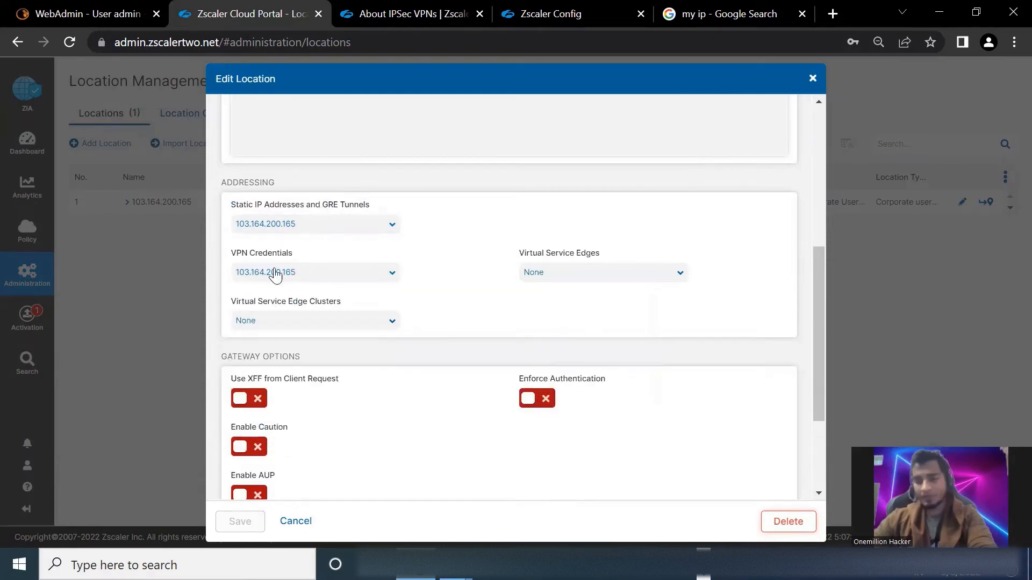
{"action": "left_click", "coordinate": [302, 272]}
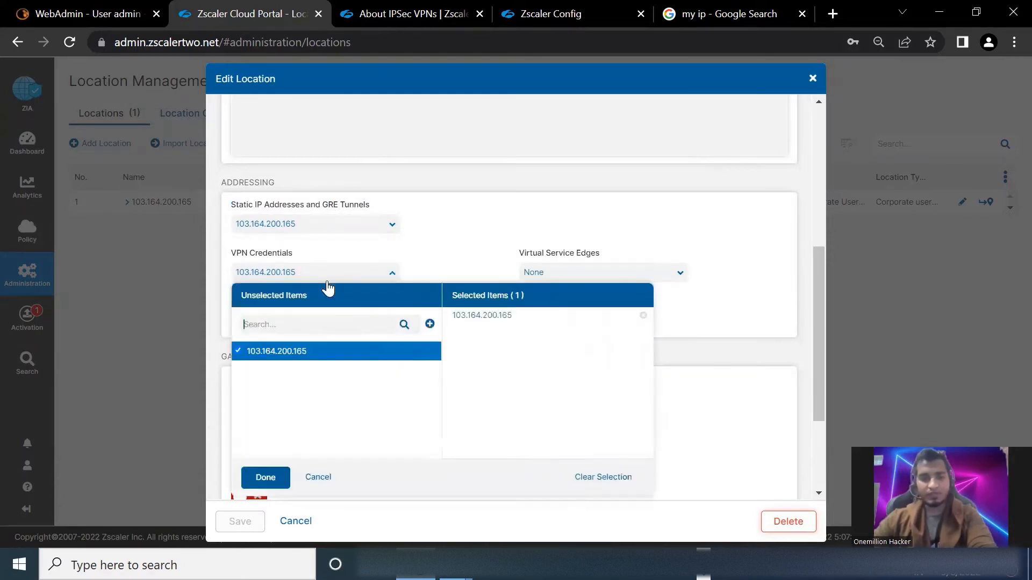
{"action": "left_click", "coordinate": [441, 237]}
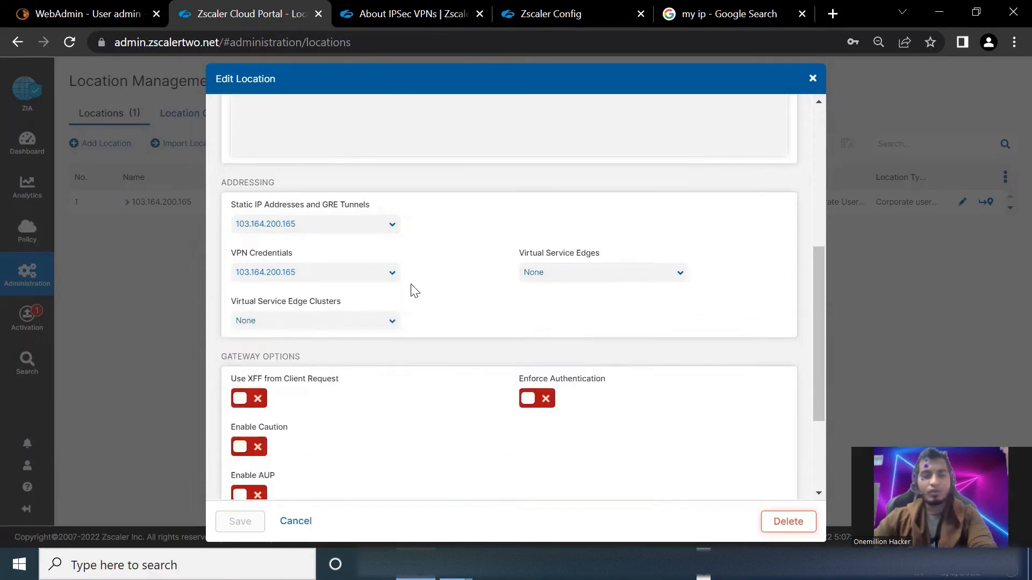
{"action": "left_click", "coordinate": [295, 521]}
{"action": "mouse_move", "coordinate": [30, 271]}
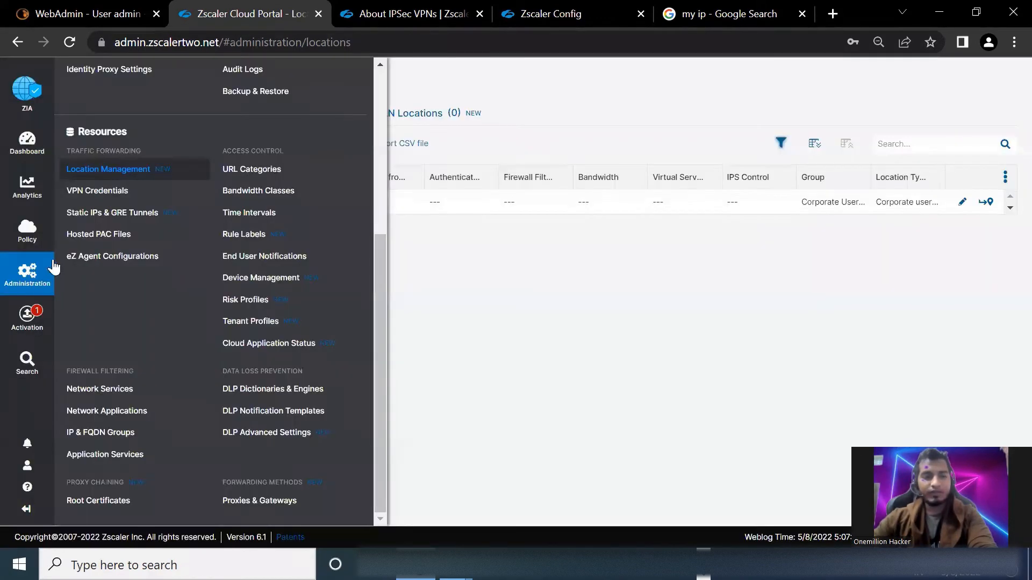
{"action": "mouse_move", "coordinate": [42, 322]}
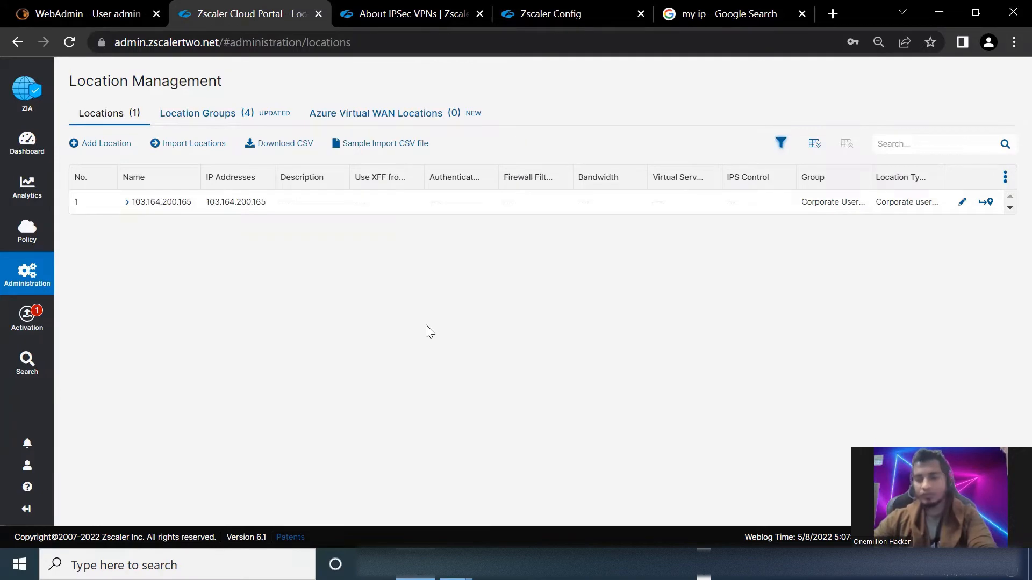
Switch to Sophos UTM WebAdmin and examine the name and IKE encryption settings of the Zscaler IPsec policy
{"action": "left_click", "coordinate": [86, 15]}
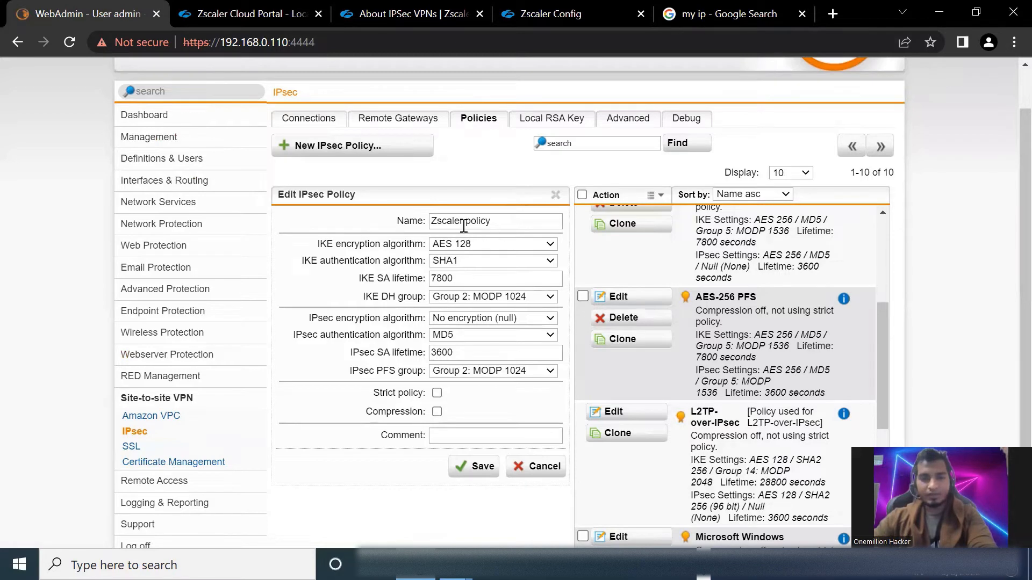
{"action": "left_click_drag", "start_coordinate": [463, 222], "coordinate": [536, 215]}
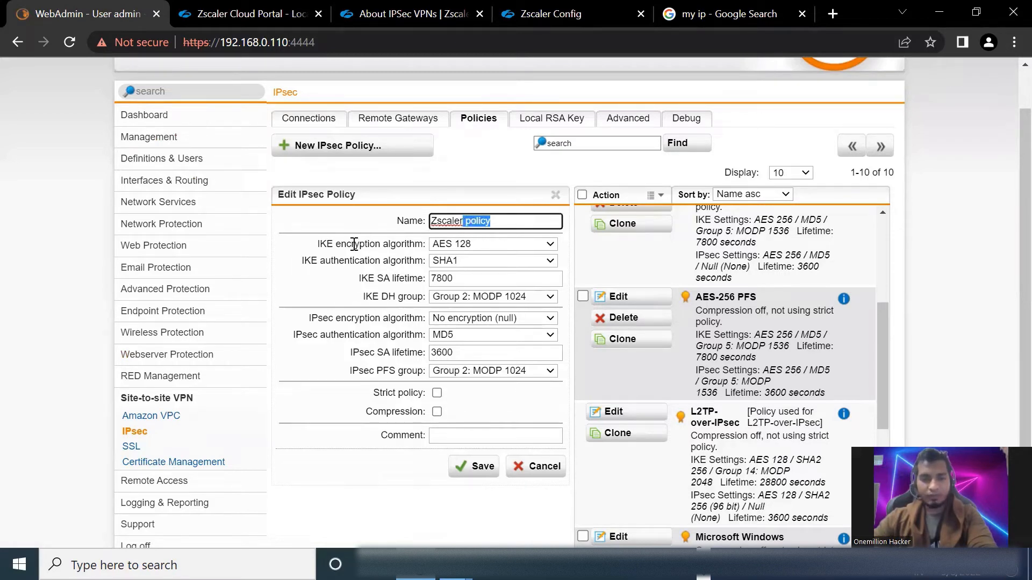
{"action": "left_click_drag", "start_coordinate": [355, 244], "coordinate": [415, 245]}
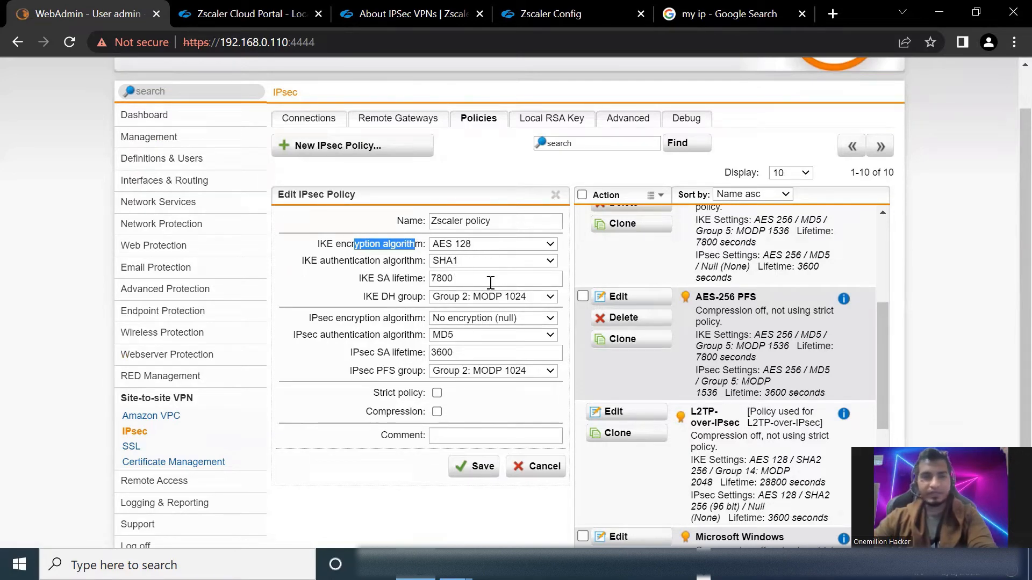
Switch to the Zscaler IPSec VPN help article and examine the IKEv1 Phase 1 and Phase 2 supported parameters, including Phase 1 confidentiality
{"action": "left_click", "coordinate": [409, 13]}
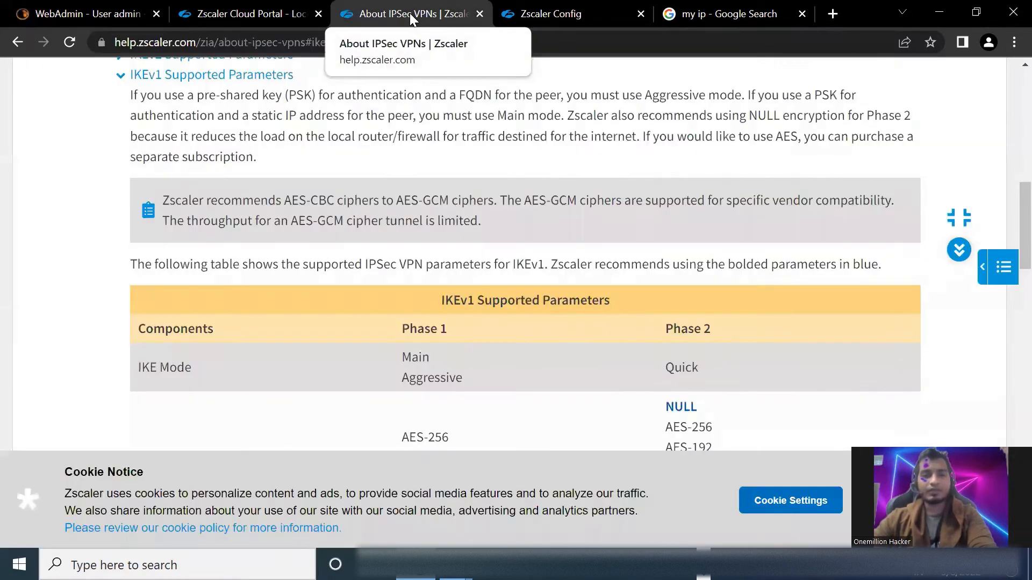
{"action": "scroll", "coordinate": [265, 287], "scroll_direction": "up", "scroll_amount": 3}
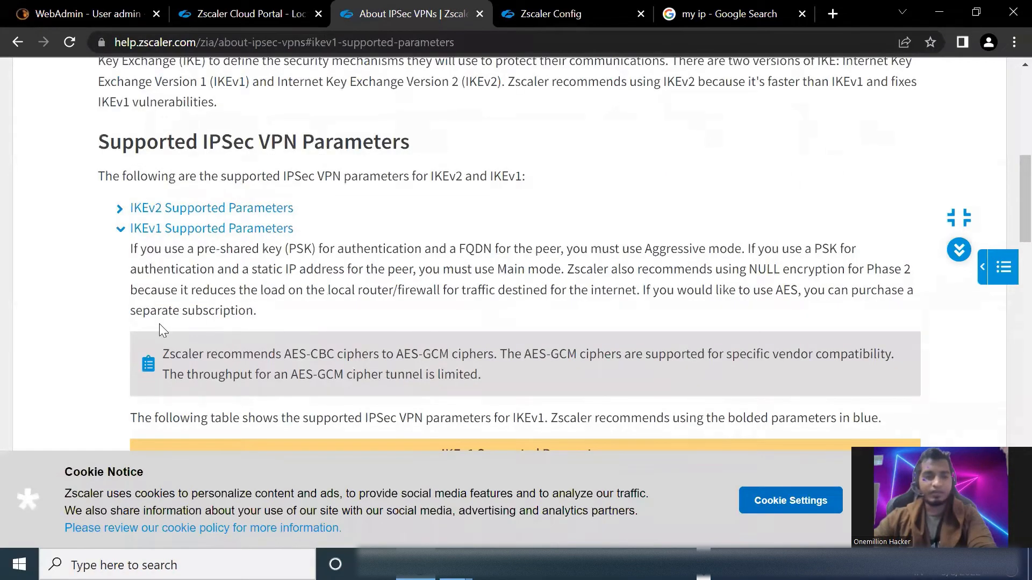
{"action": "scroll", "coordinate": [159, 326], "scroll_direction": "up", "scroll_amount": 2}
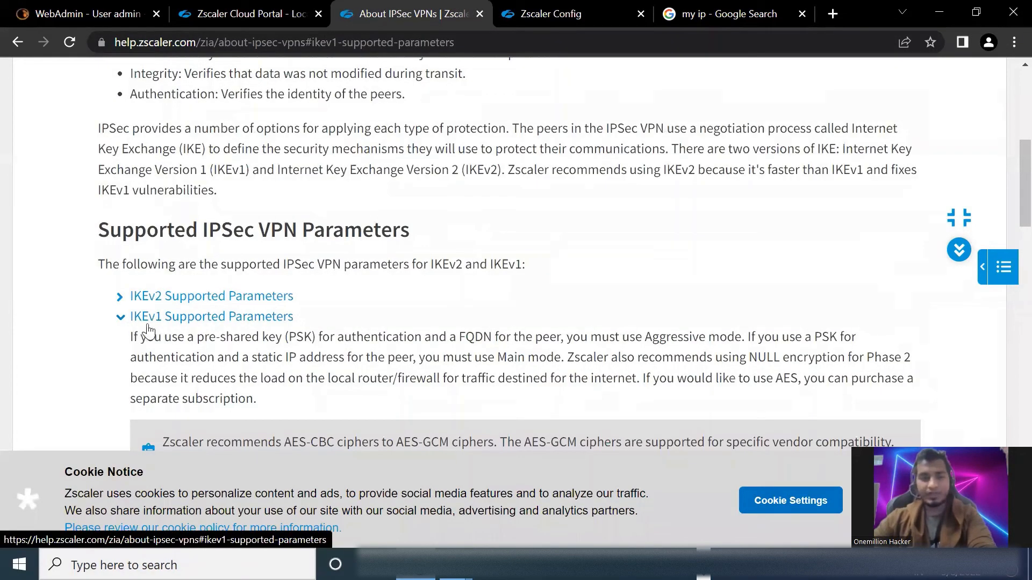
{"action": "scroll", "coordinate": [200, 322], "scroll_direction": "down", "scroll_amount": 4}
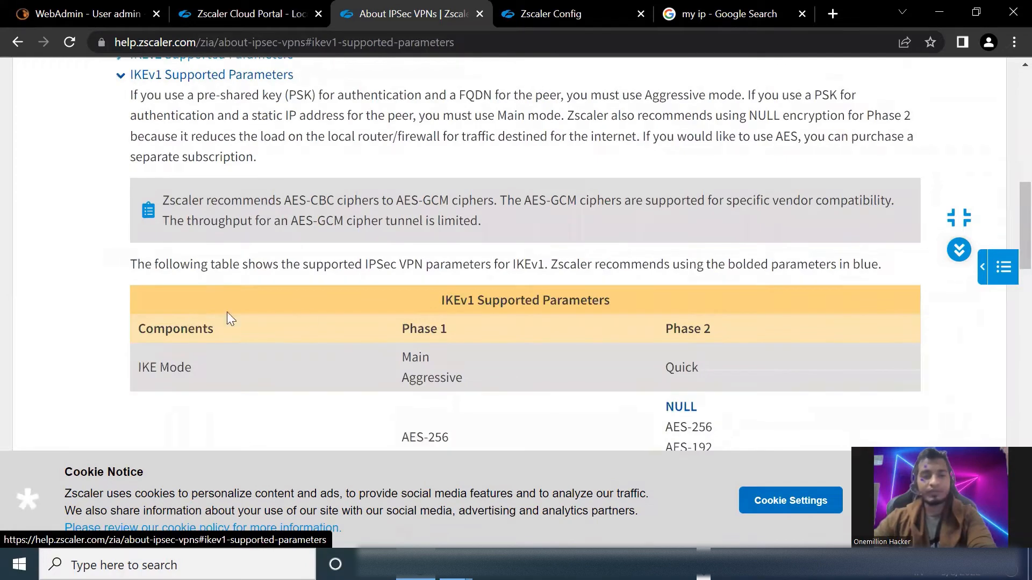
{"action": "scroll", "coordinate": [228, 313], "scroll_direction": "down", "scroll_amount": 3}
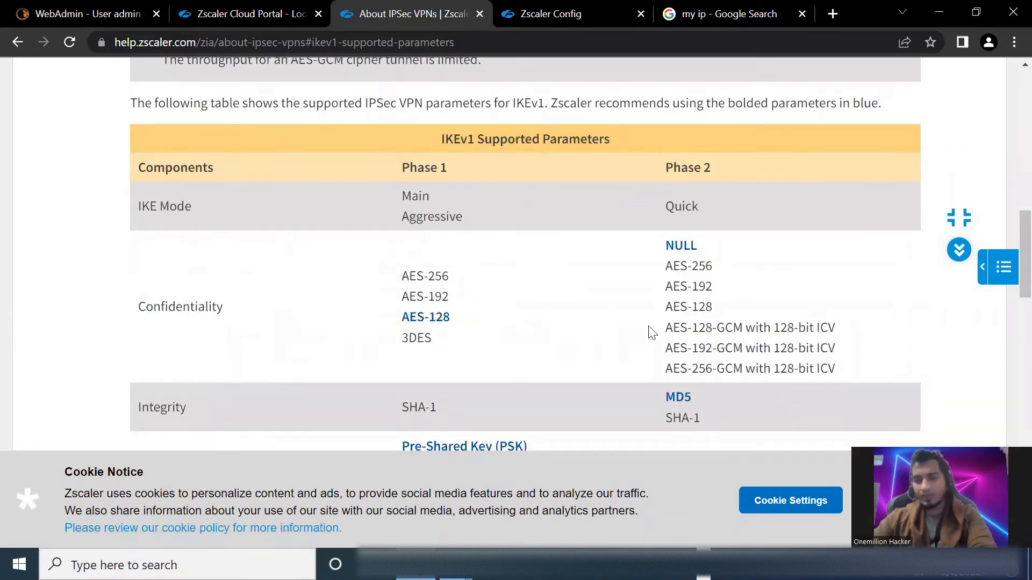
{"action": "scroll", "coordinate": [560, 309], "scroll_direction": "down", "scroll_amount": 6}
{"action": "scroll", "coordinate": [479, 293], "scroll_direction": "down", "scroll_amount": 3}
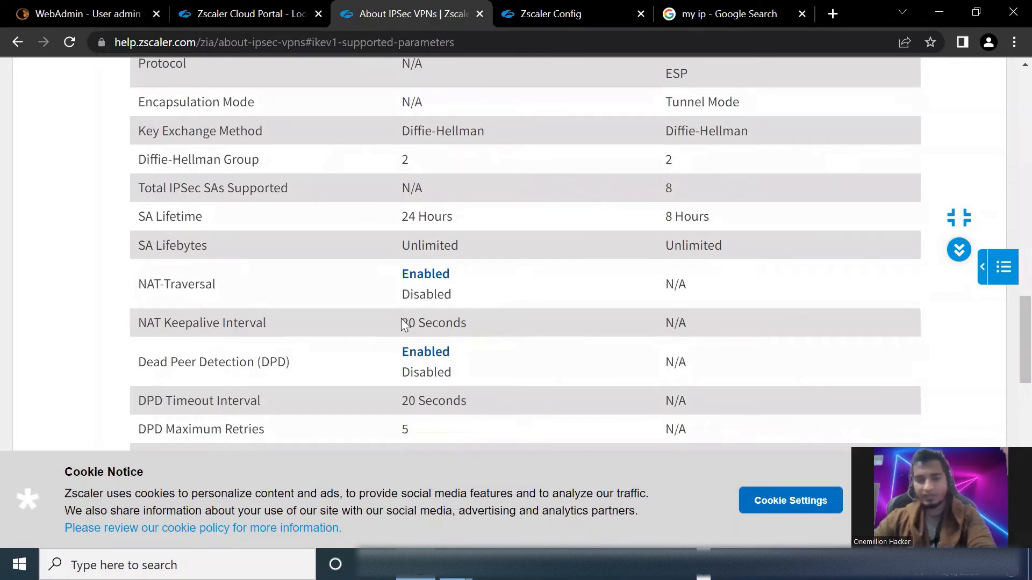
{"action": "scroll", "coordinate": [403, 322], "scroll_direction": "up", "scroll_amount": 5}
{"action": "scroll", "coordinate": [501, 227], "scroll_direction": "up", "scroll_amount": 5}
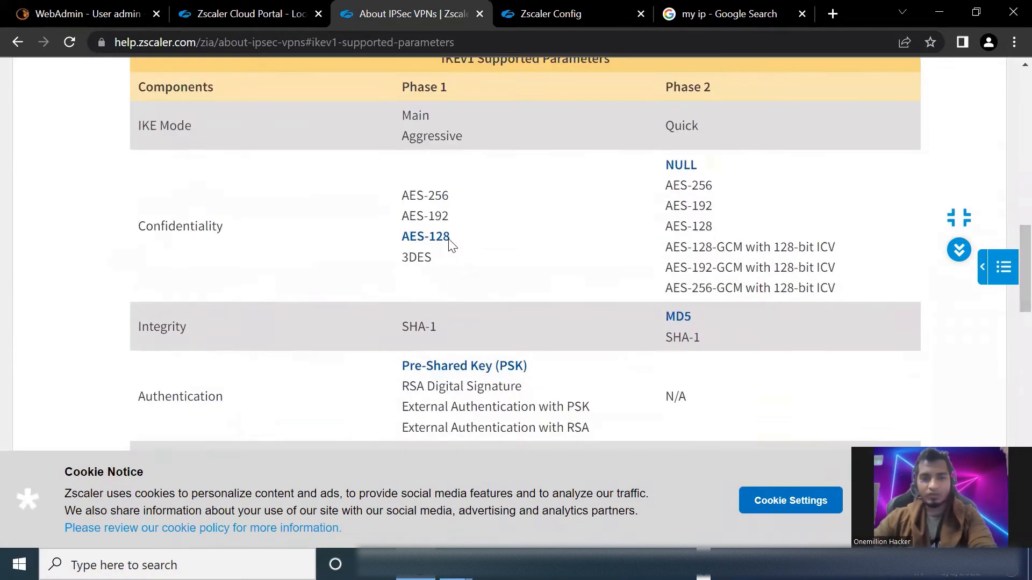
{"action": "left_click_drag", "start_coordinate": [410, 317], "coordinate": [435, 318]}
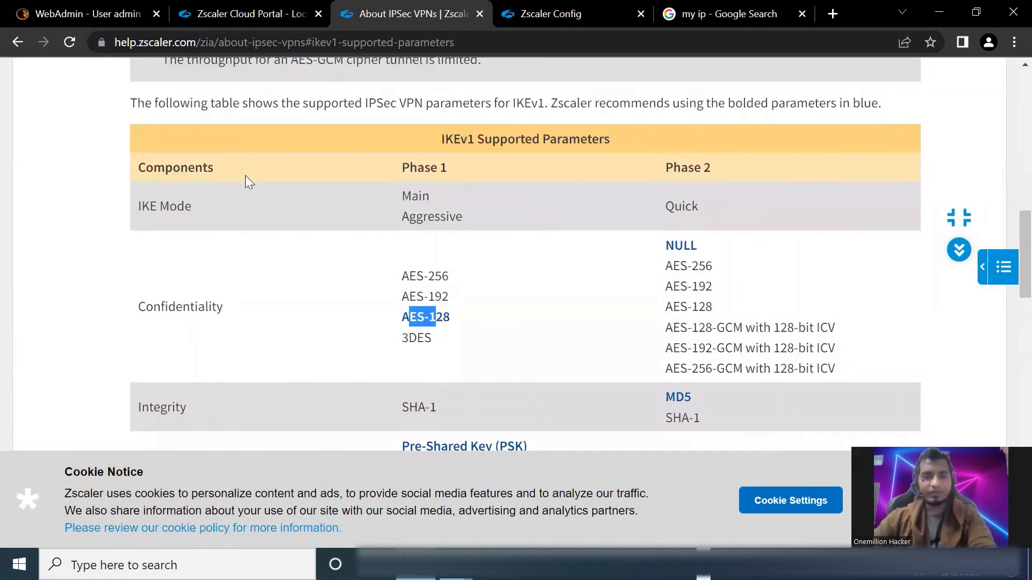
Return to Sophos UTM WebAdmin, open the zscaler remote gateway for editing, and examine its gateway host definition
{"action": "left_click", "coordinate": [67, 14]}
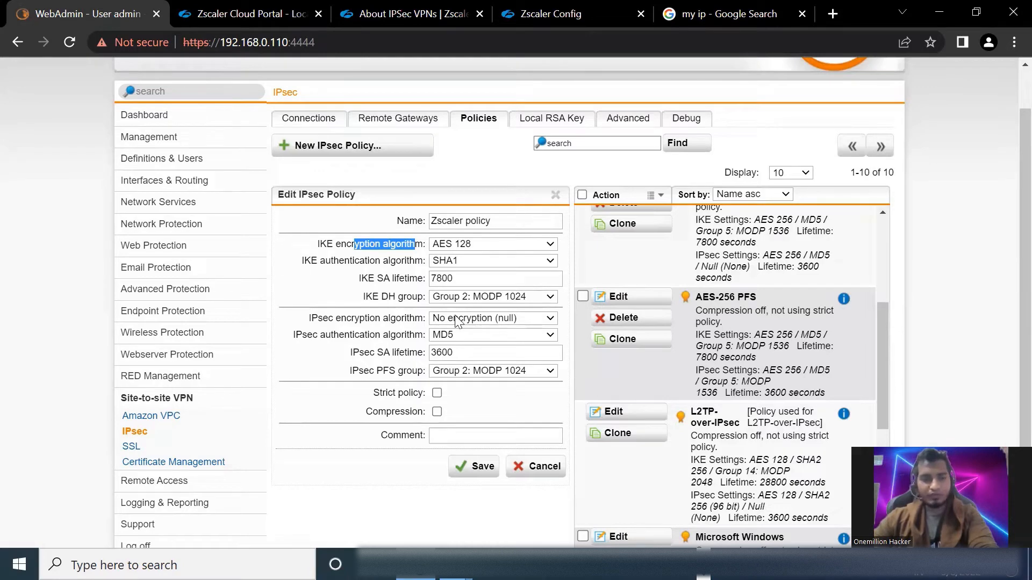
{"action": "left_click", "coordinate": [408, 122]}
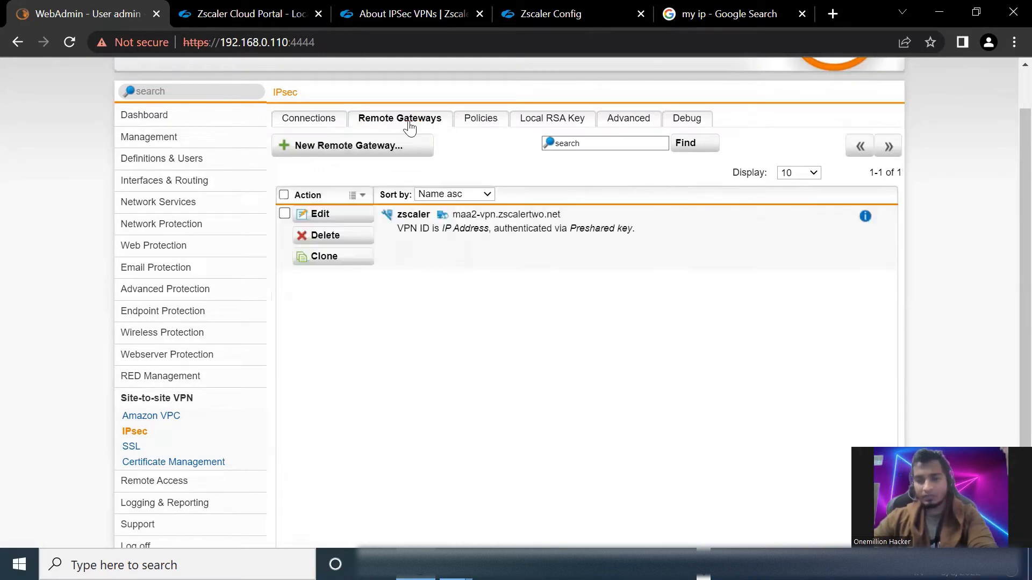
{"action": "left_click", "coordinate": [327, 214]}
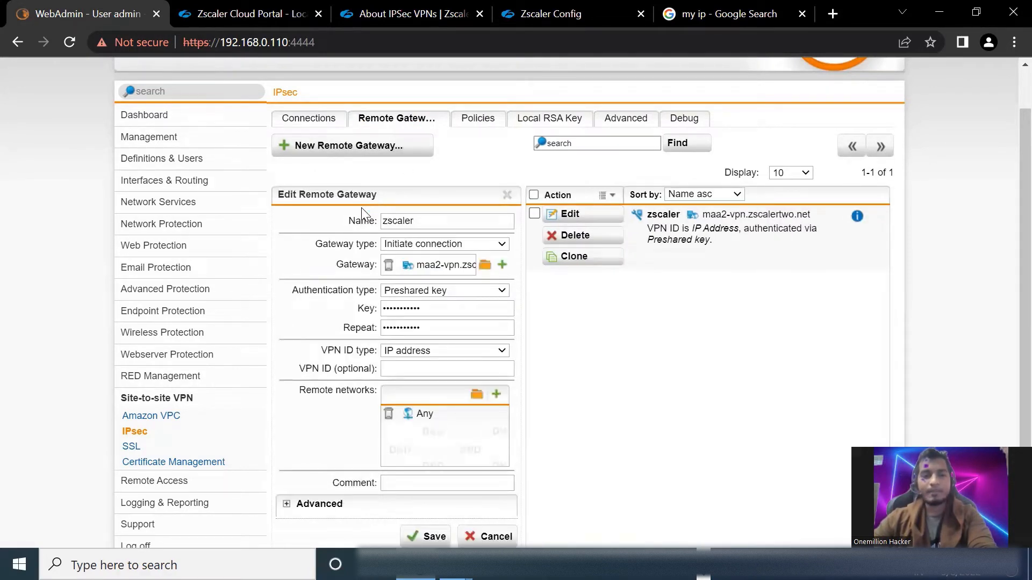
{"action": "mouse_move", "coordinate": [450, 272]}
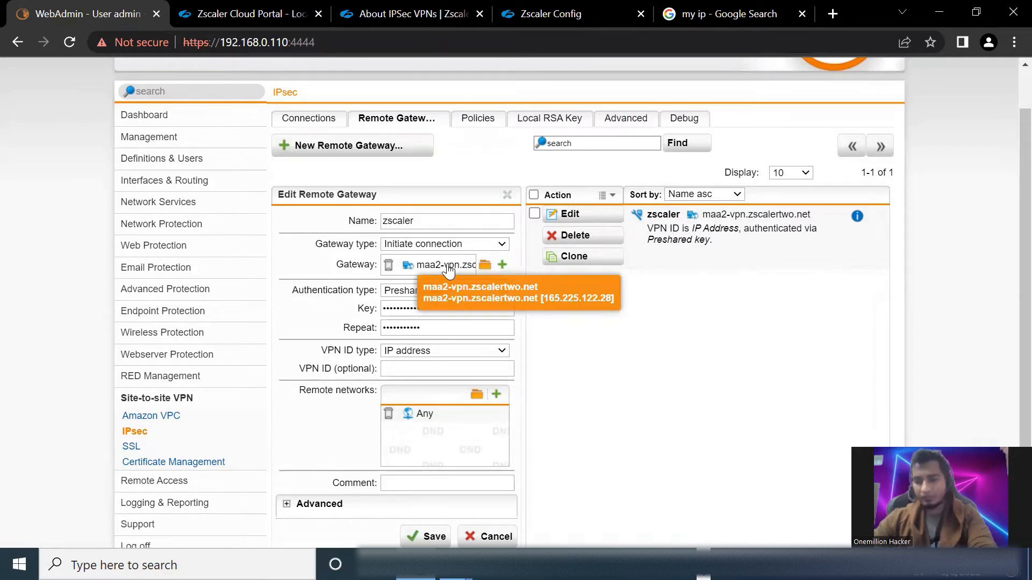
Switch to the Zscaler Config page, choose the zscalertwo.net cloud, and locate the VPN Host Name column under Current Data Centers
{"action": "left_click", "coordinate": [553, 14]}
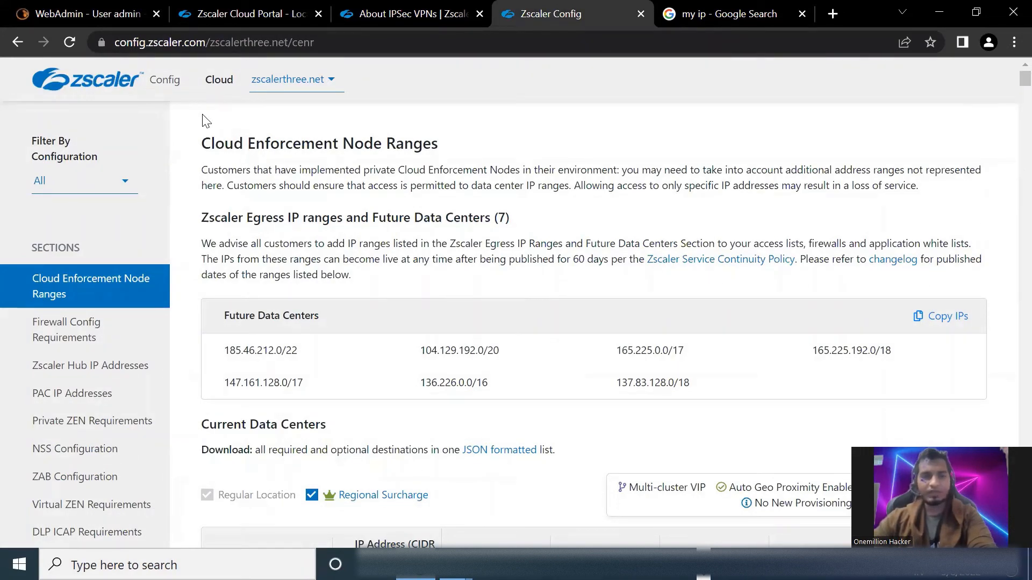
{"action": "left_click", "coordinate": [290, 79]}
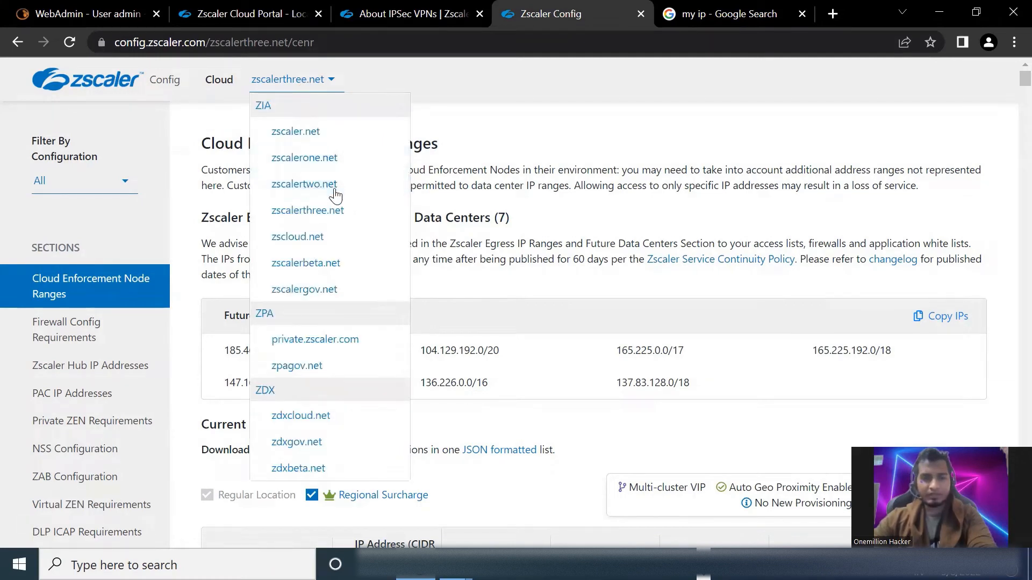
{"action": "left_click", "coordinate": [336, 193]}
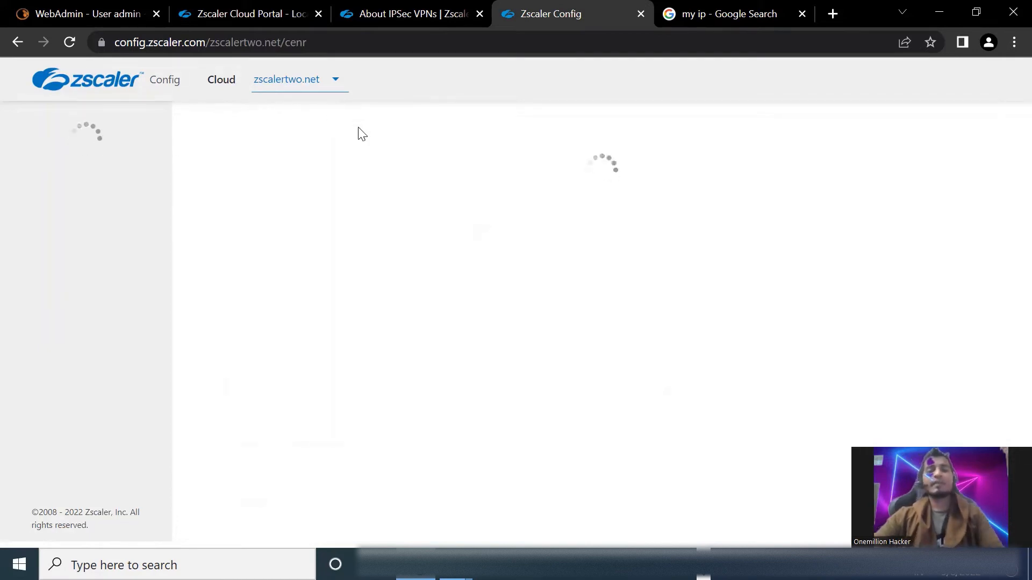
{"action": "scroll", "coordinate": [629, 274], "scroll_direction": "down", "scroll_amount": 8}
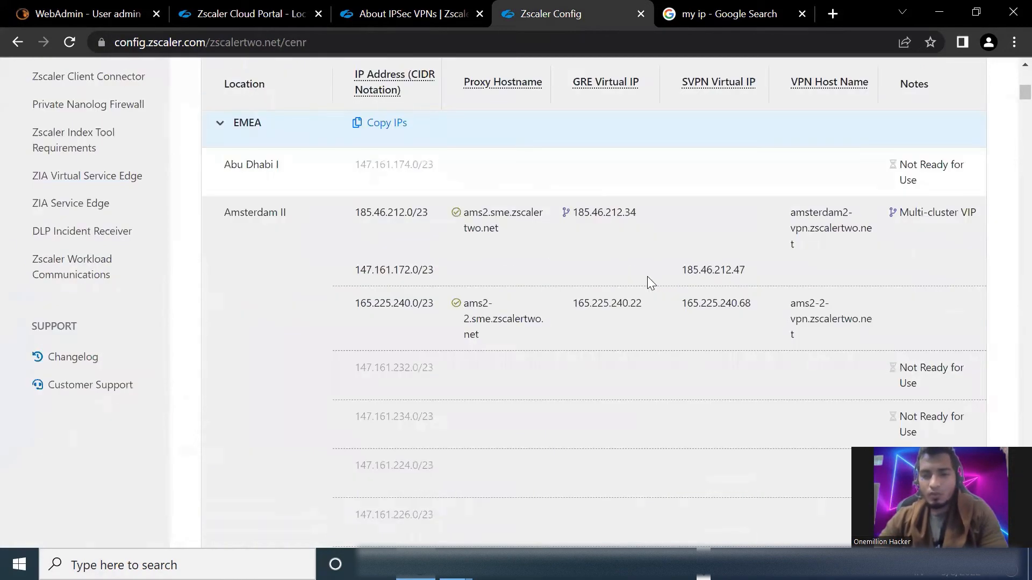
{"action": "scroll", "coordinate": [797, 306], "scroll_direction": "up", "scroll_amount": 2}
{"action": "left_click_drag", "start_coordinate": [789, 231], "coordinate": [869, 230]}
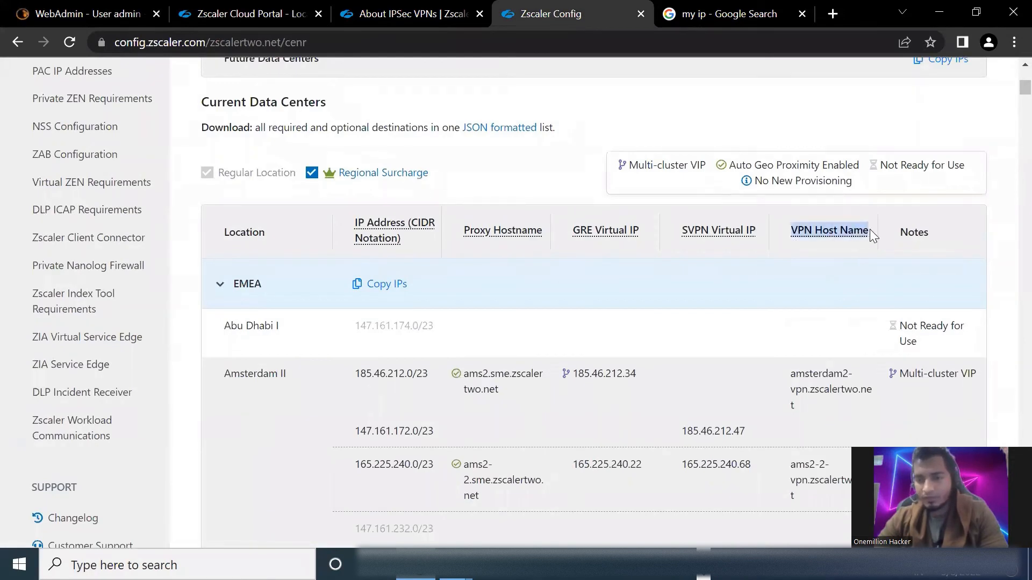
{"action": "mouse_move", "coordinate": [868, 230]}
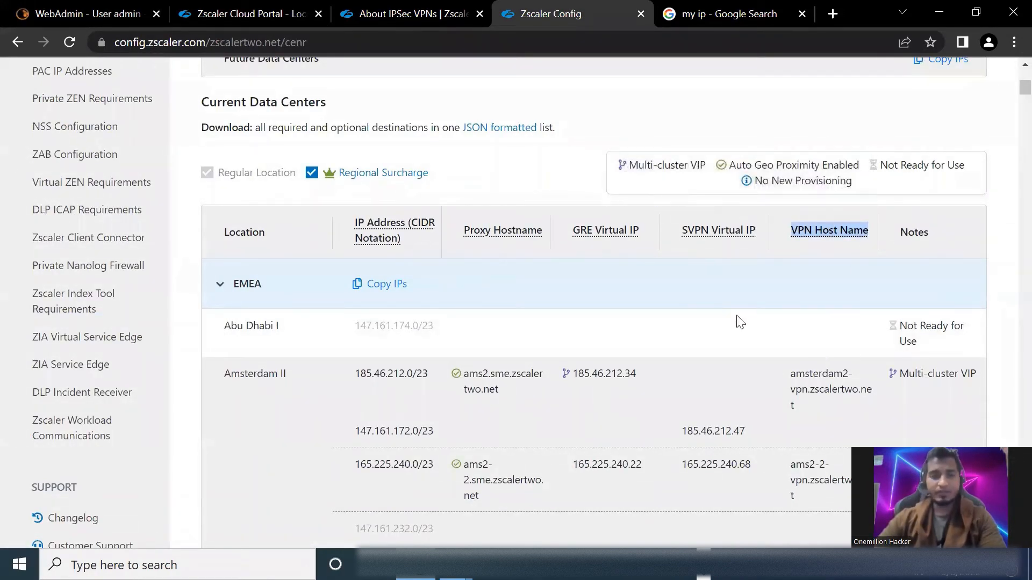
Search the data center list for "maa2" and highlight the VPN host name of Chennai II
{"action": "scroll", "coordinate": [730, 367], "scroll_direction": "down", "scroll_amount": 18}
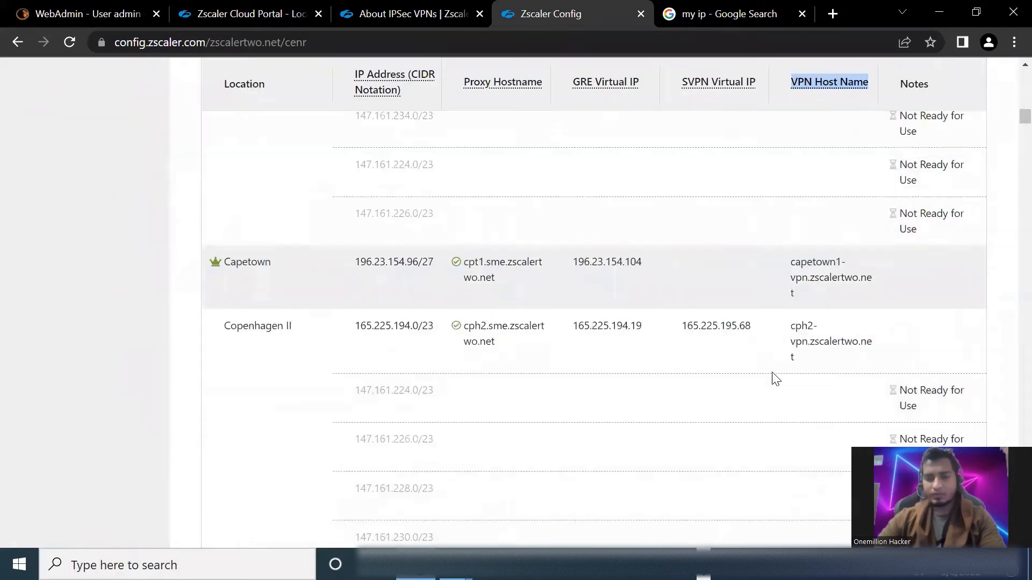
{"action": "scroll", "coordinate": [775, 375], "scroll_direction": "up", "scroll_amount": 8}
{"action": "key", "text": "ctrl+f"}
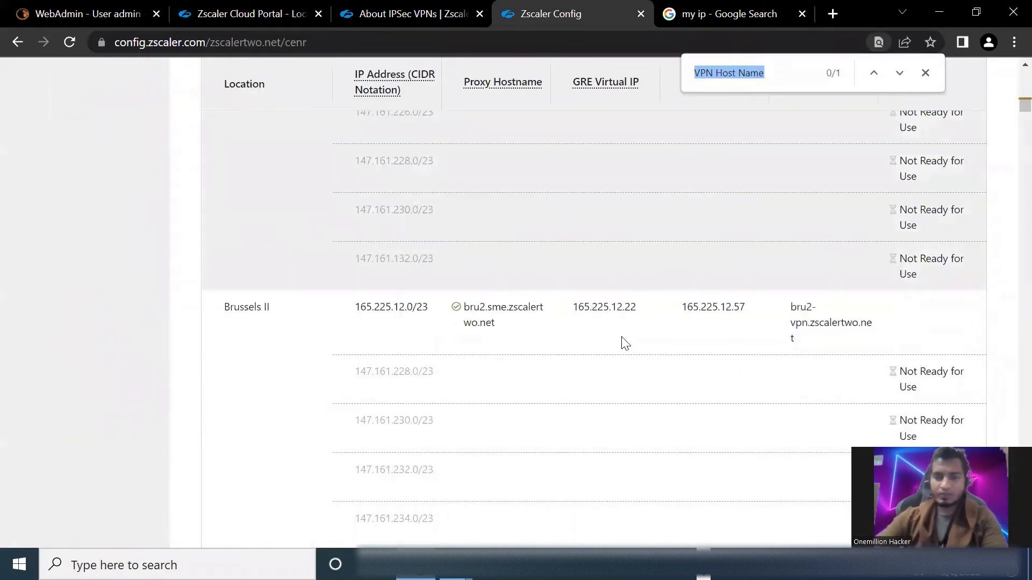
{"action": "scroll", "coordinate": [874, 320], "scroll_direction": "up", "scroll_amount": 5}
{"action": "type", "text": "maa2"}
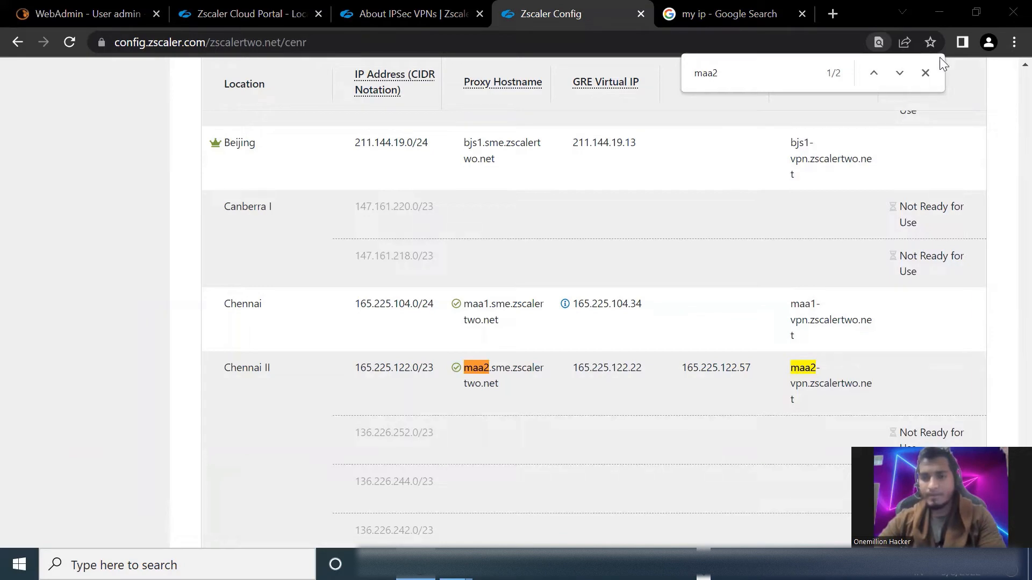
{"action": "left_click", "coordinate": [925, 73]}
{"action": "left_click_drag", "start_coordinate": [783, 84], "coordinate": [867, 84]}
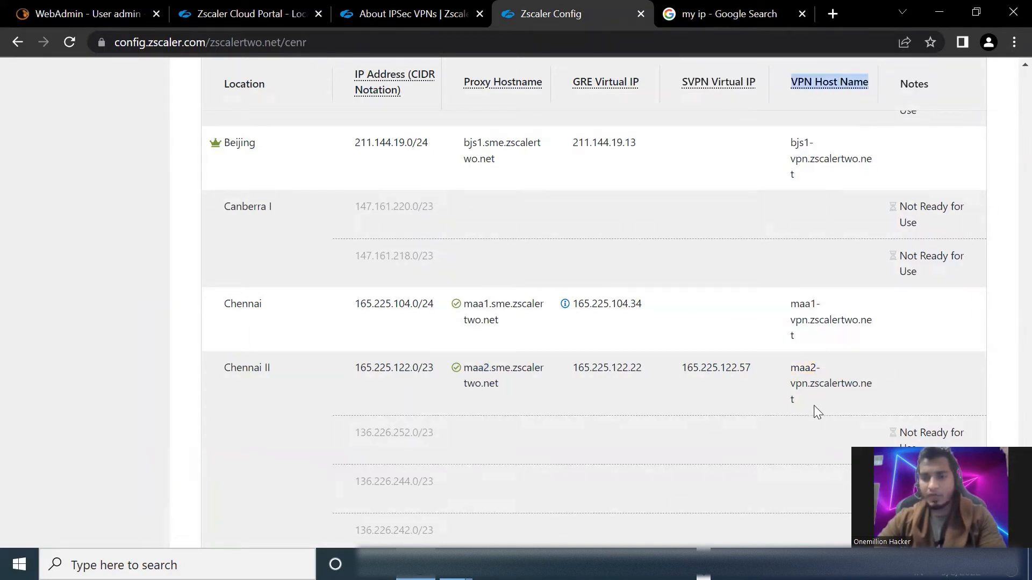
{"action": "left_click_drag", "start_coordinate": [814, 405], "coordinate": [779, 371]}
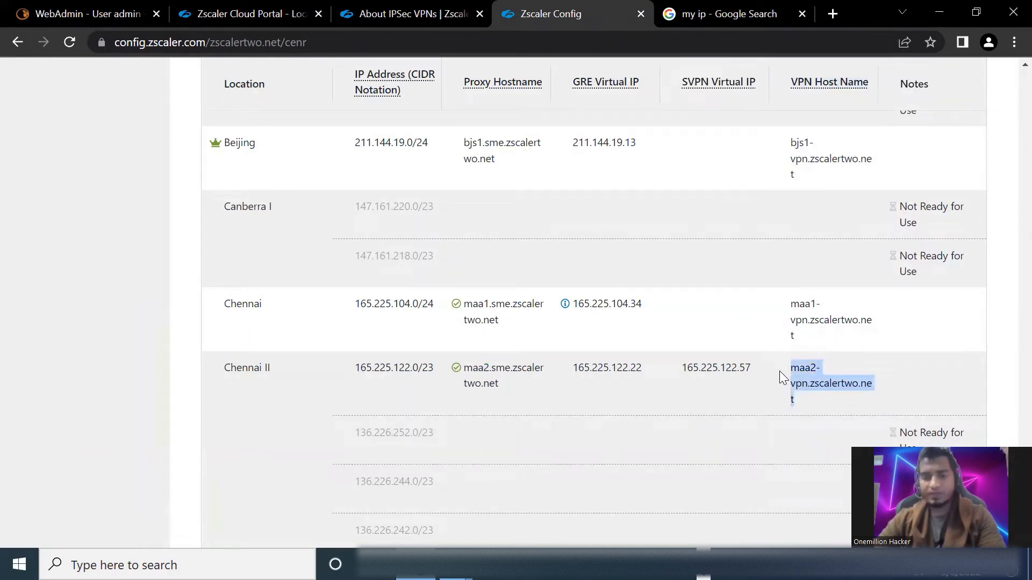
Return to the zscaler remote gateway in Sophos WebAdmin and examine its authentication type, preshared key fields and remote networks
{"action": "left_click", "coordinate": [84, 15]}
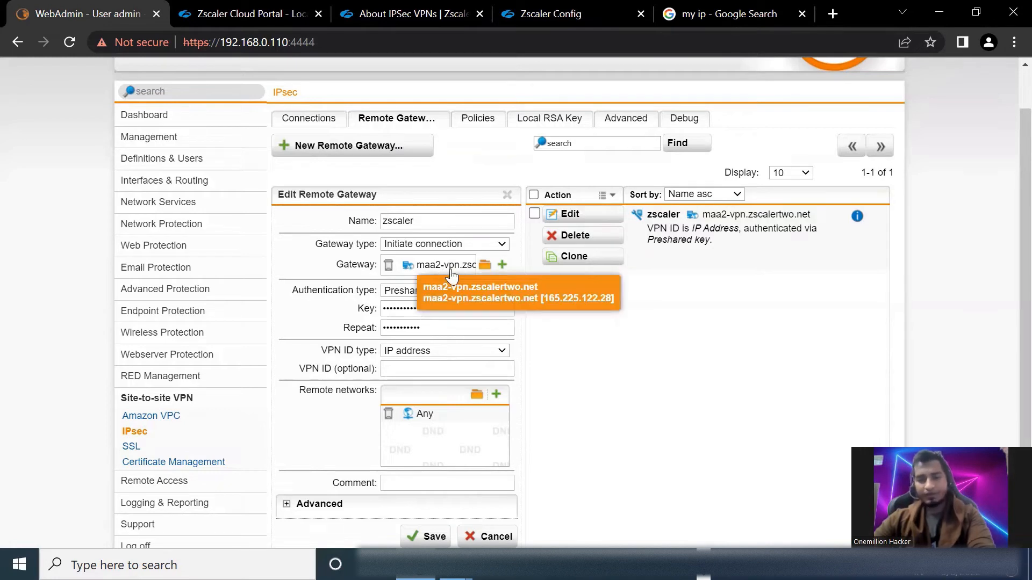
{"action": "left_click_drag", "start_coordinate": [290, 295], "coordinate": [375, 293]}
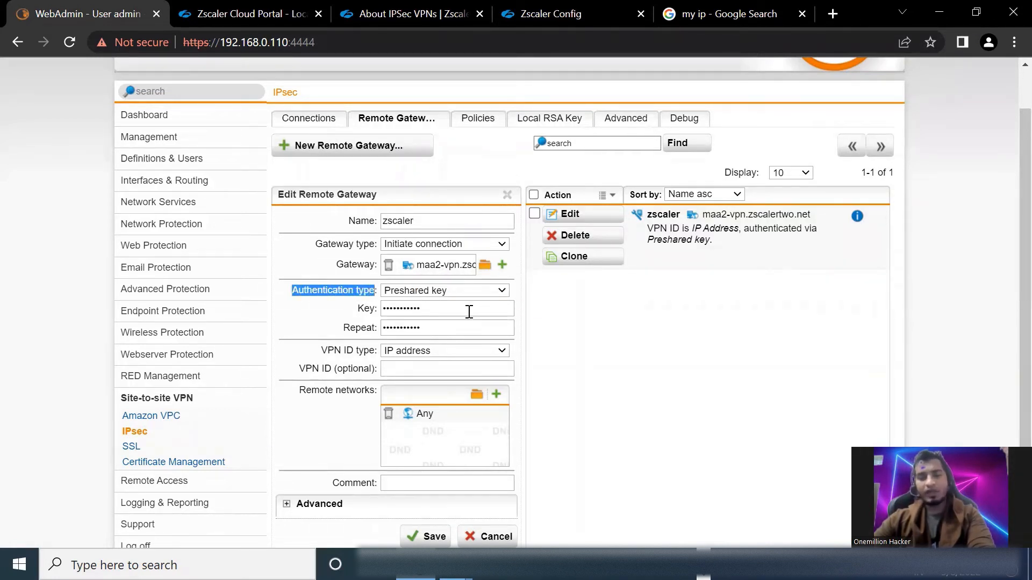
{"action": "left_click", "coordinate": [432, 308]}
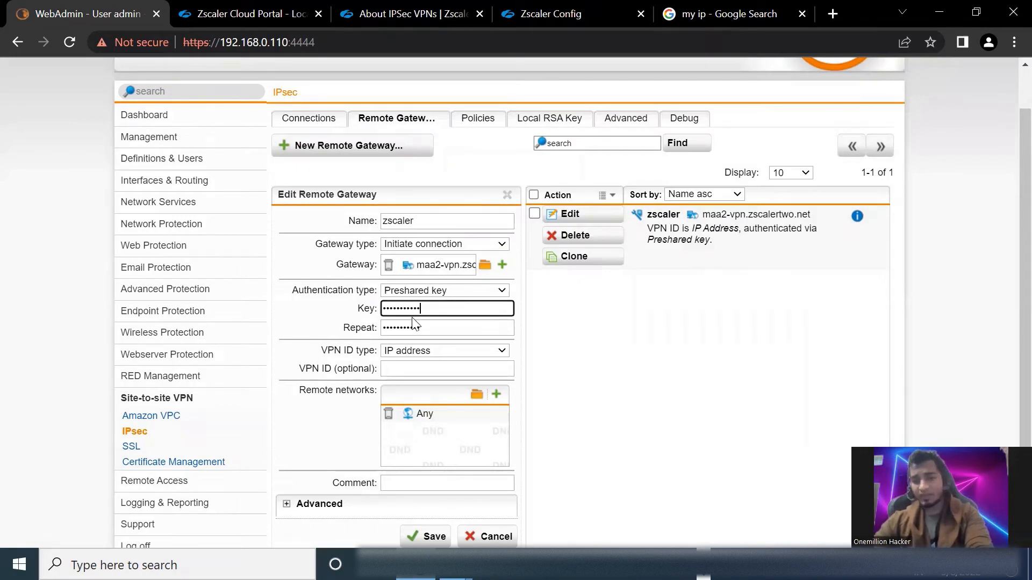
{"action": "left_click", "coordinate": [438, 323]}
{"action": "scroll", "coordinate": [447, 322], "scroll_direction": "down", "scroll_amount": 2}
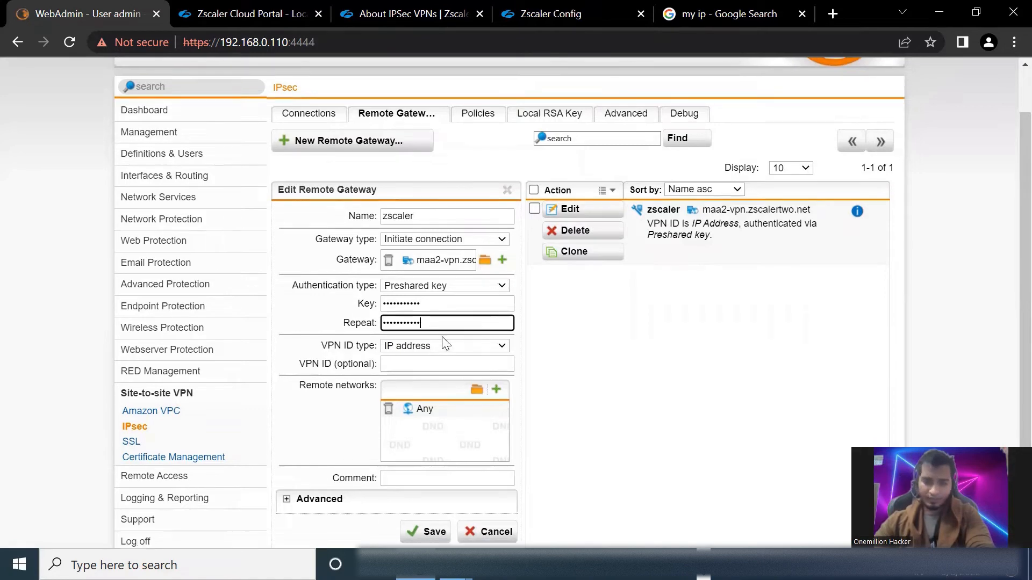
{"action": "left_click_drag", "start_coordinate": [297, 312], "coordinate": [363, 316]}
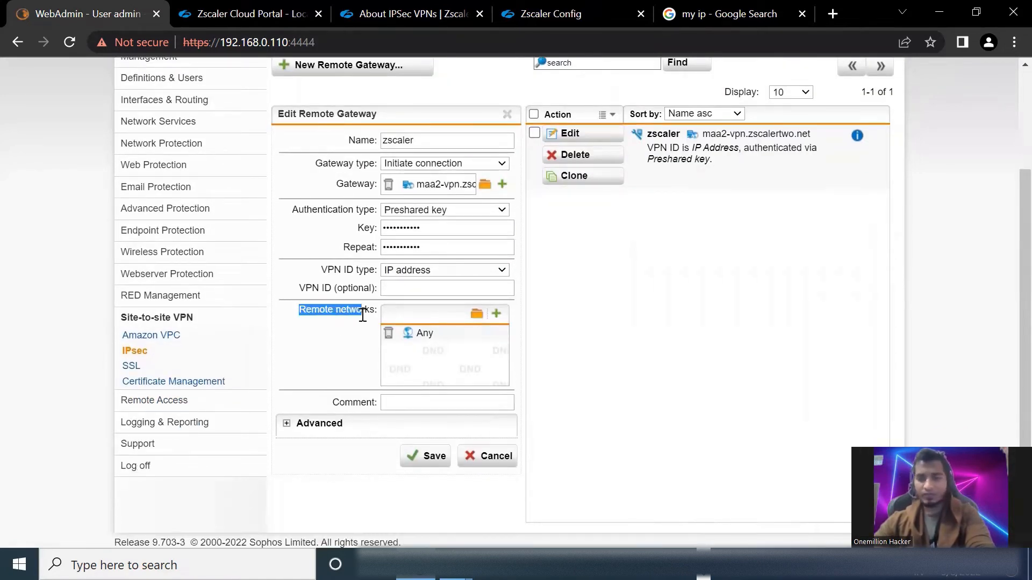
{"action": "mouse_move", "coordinate": [421, 339]}
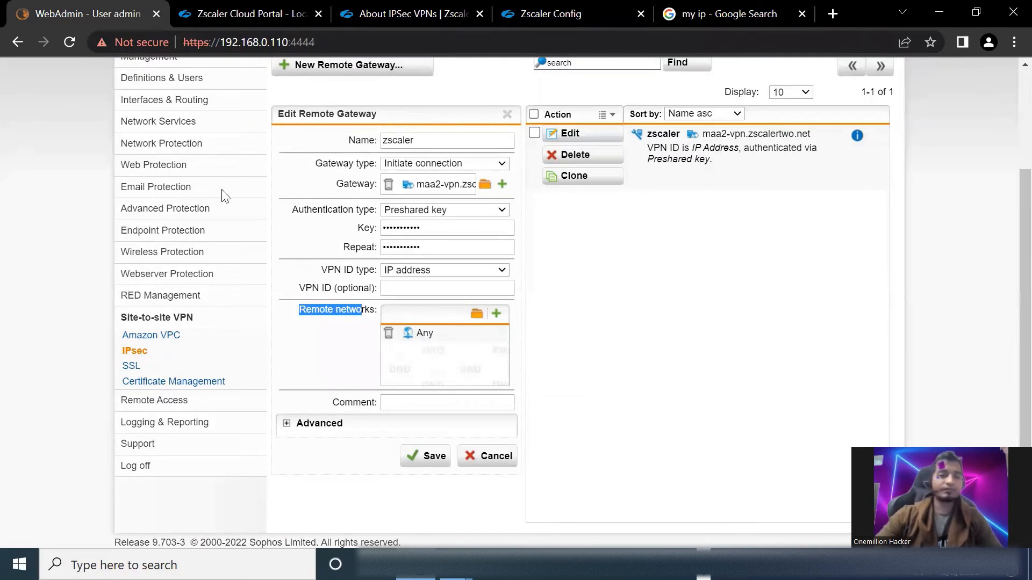
Open the UTM to Zscaler IPsec connection for editing and examine its remote gateway selection
{"action": "key", "text": "alt+Tab"}
{"action": "scroll", "coordinate": [226, 197], "scroll_direction": "up", "scroll_amount": 3}
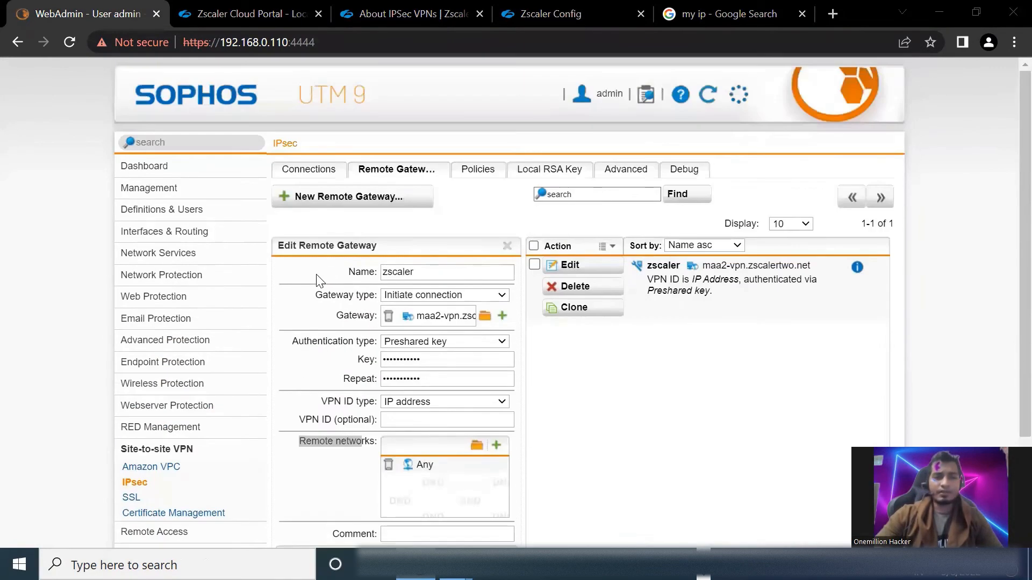
{"action": "left_click", "coordinate": [313, 171]}
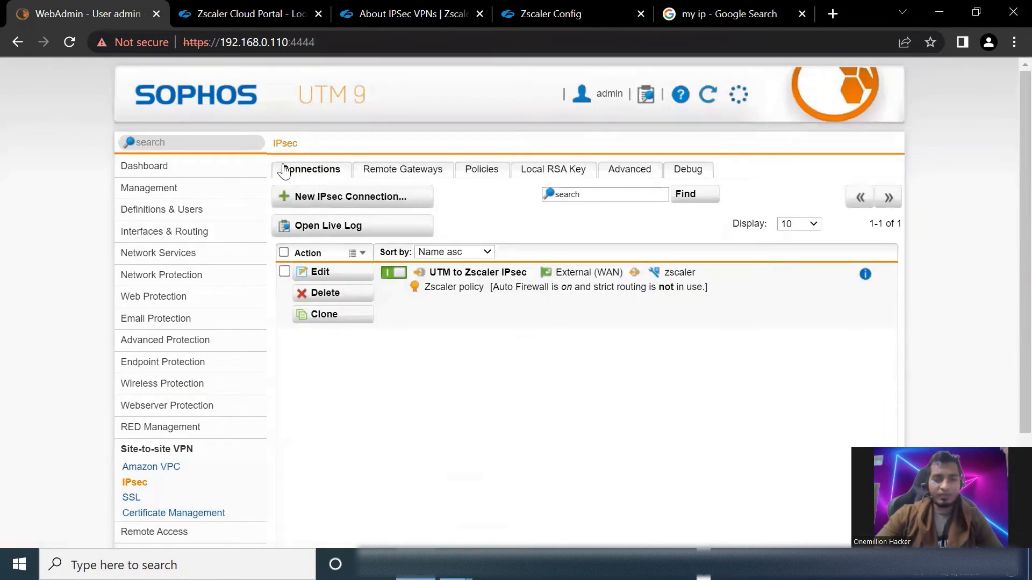
{"action": "left_click", "coordinate": [344, 273]}
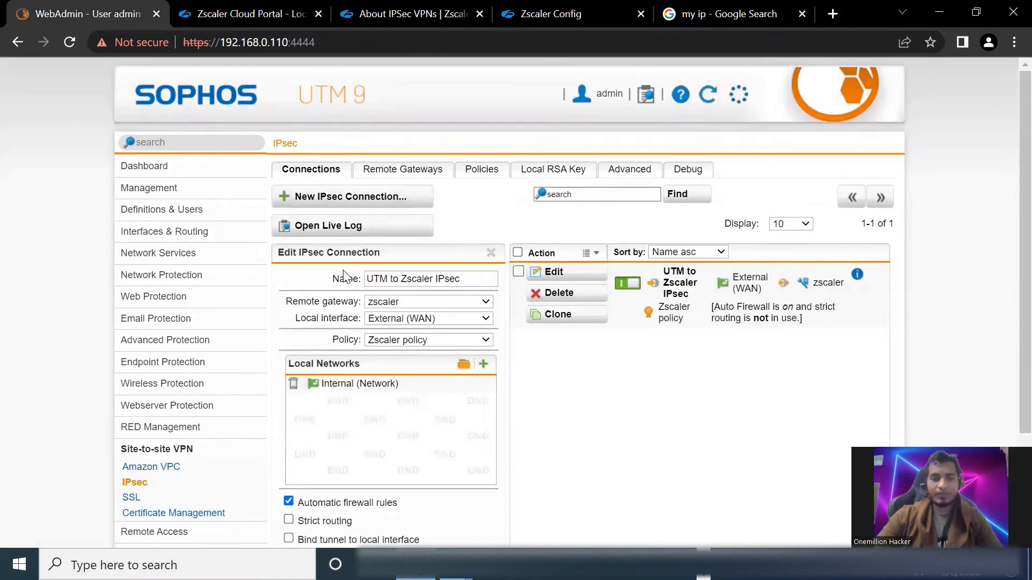
{"action": "left_click_drag", "start_coordinate": [283, 302], "coordinate": [356, 299]}
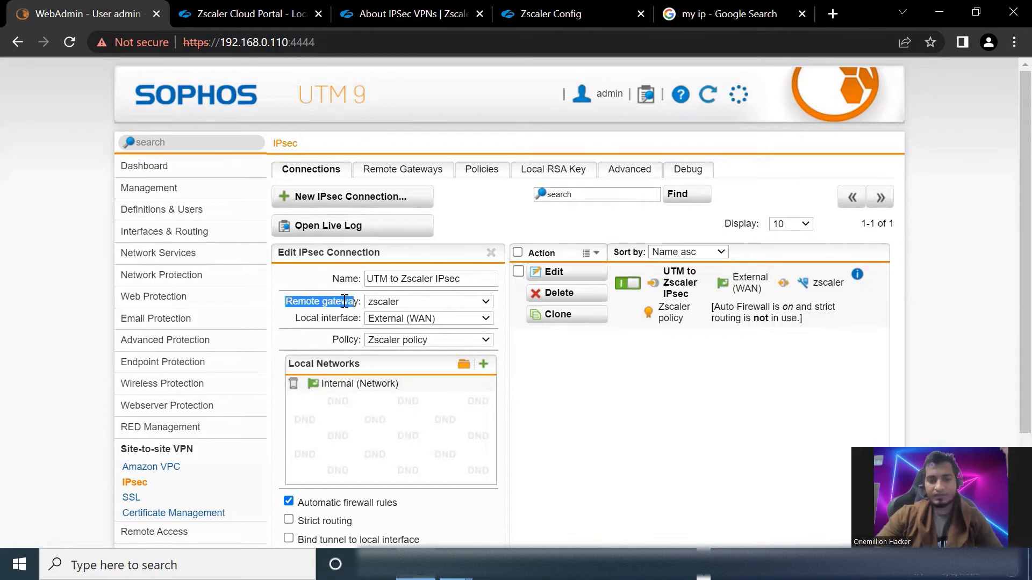
{"action": "left_click", "coordinate": [435, 303]}
{"action": "left_click", "coordinate": [425, 316]}
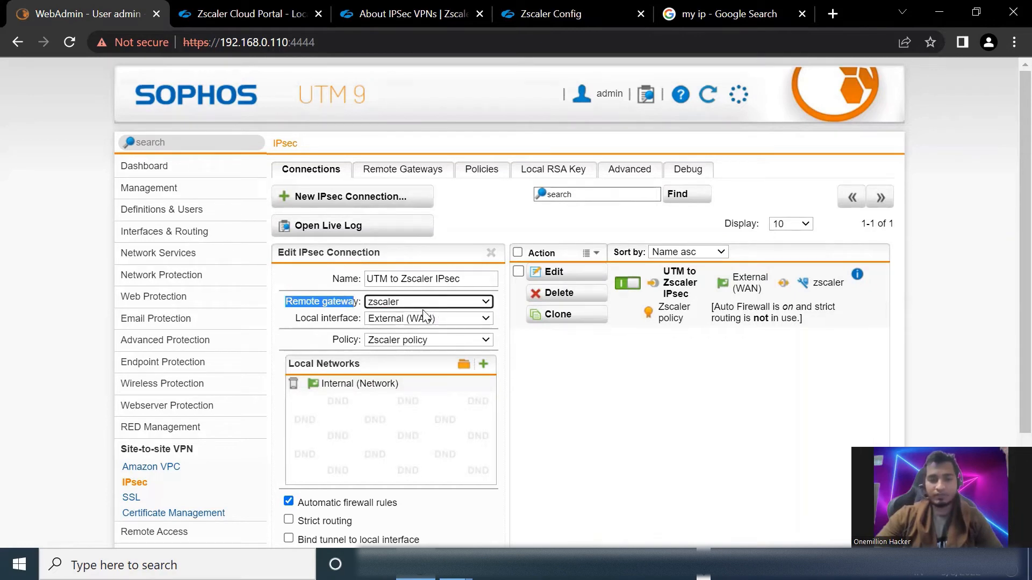
Examine the policy choices and the Local Networks assigned to the IPsec connection
{"action": "left_click_drag", "start_coordinate": [331, 339], "coordinate": [369, 342]}
{"action": "left_click", "coordinate": [422, 344]}
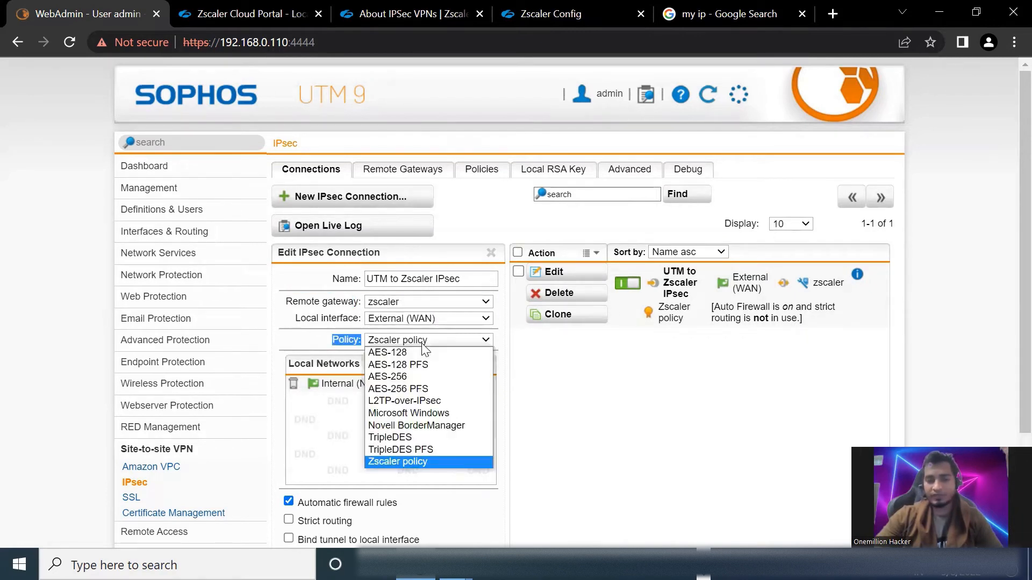
{"action": "left_click", "coordinate": [423, 344]}
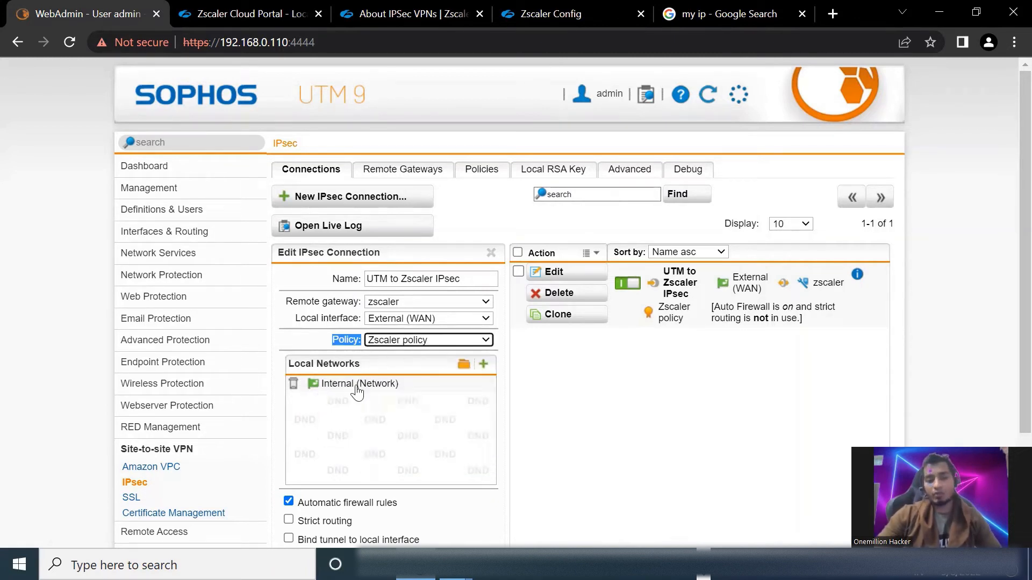
{"action": "mouse_move", "coordinate": [356, 391]}
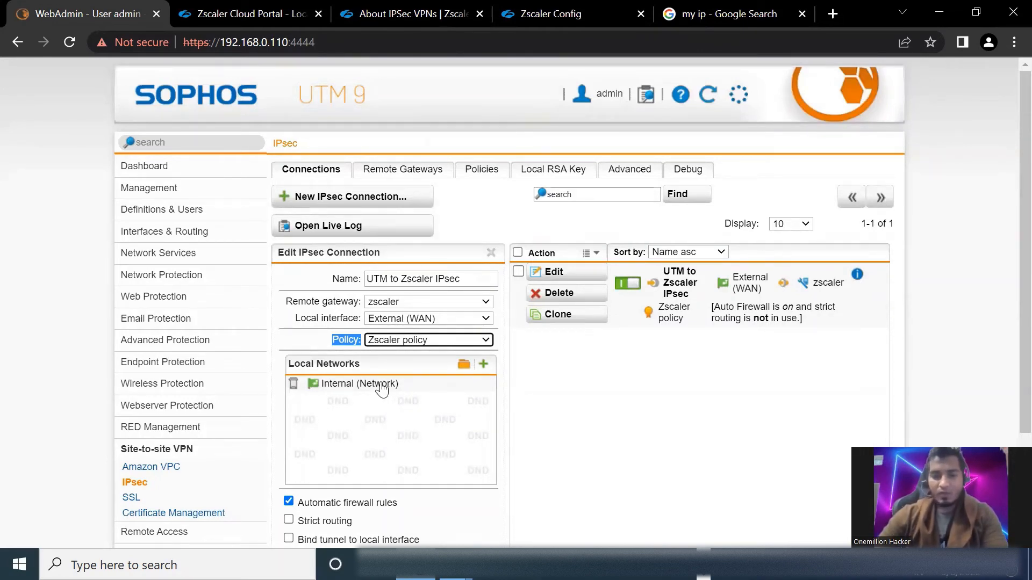
Show the site-to-site VPN tunnel status and expand UTM to Zscaler IPsec to examine its IKE and ESP details
{"action": "left_click", "coordinate": [178, 450]}
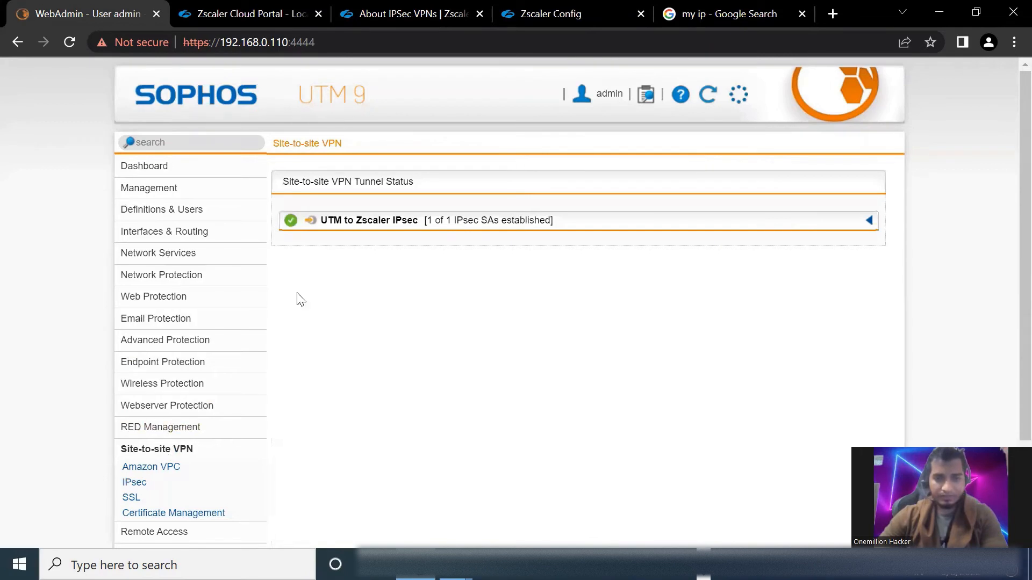
{"action": "left_click", "coordinate": [868, 225]}
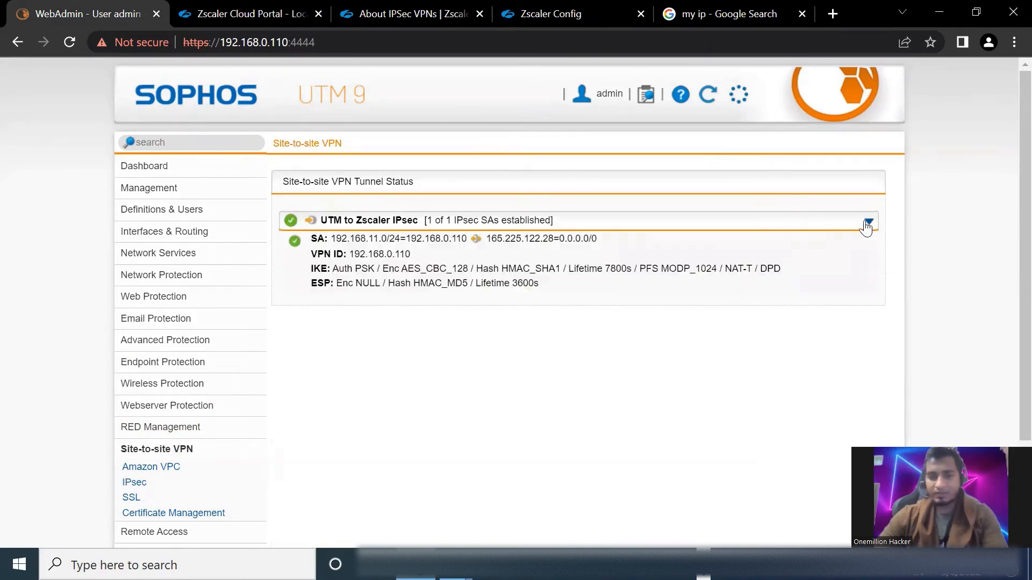
{"action": "triple_click", "coordinate": [358, 222]}
{"action": "left_click_drag", "start_coordinate": [311, 272], "coordinate": [797, 279]}
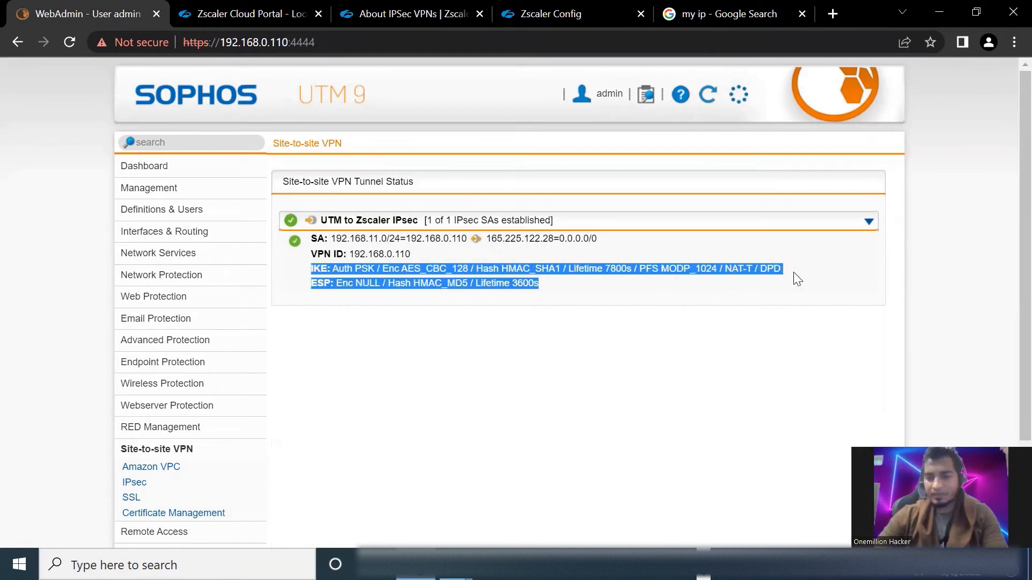
{"action": "left_click", "coordinate": [741, 290]}
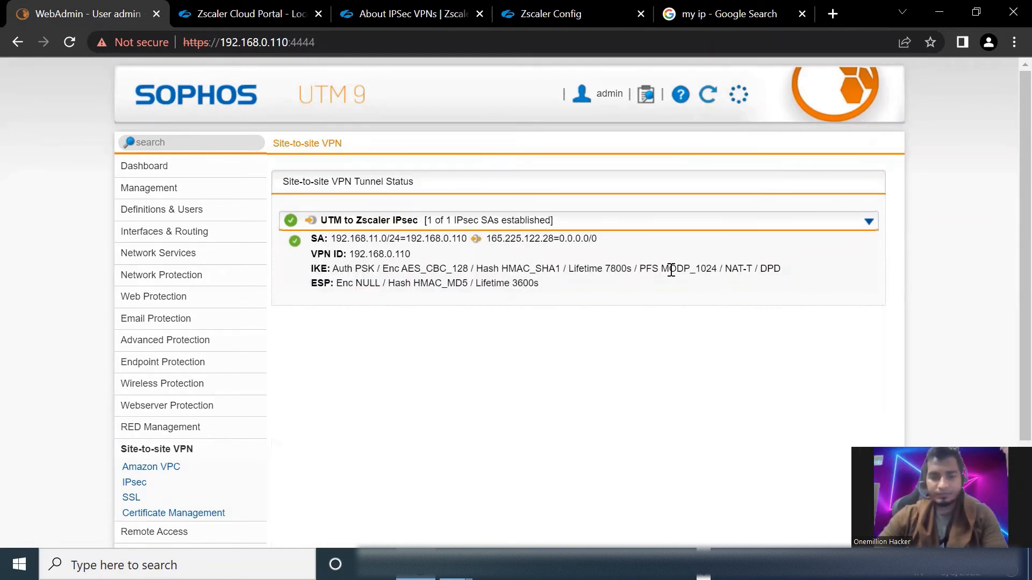
Switch to the AnyDesk session and examine the network adapters in the Sophos UTM virtual machine's settings, leaving them unchanged
{"action": "left_click", "coordinate": [705, 556]}
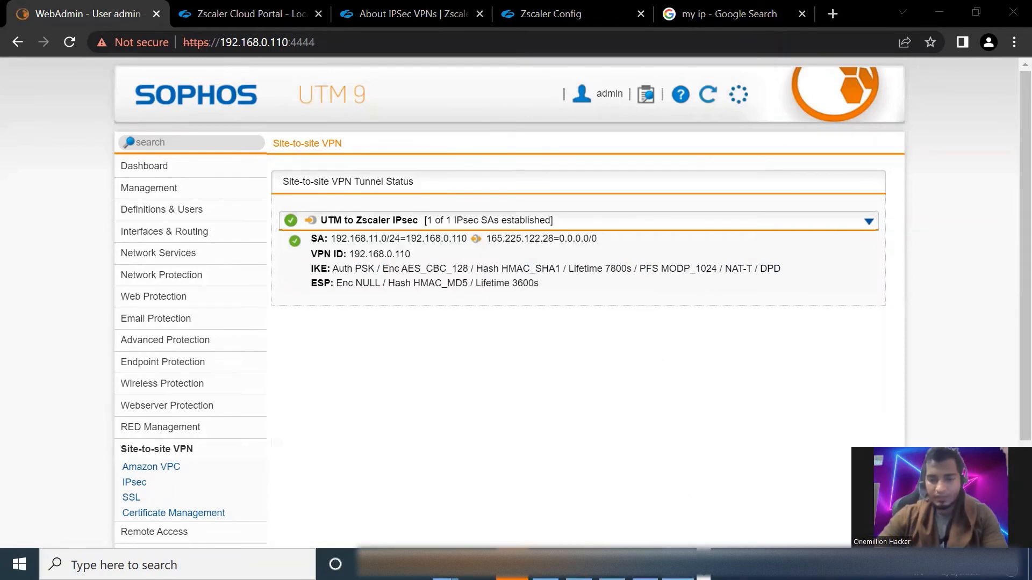
{"action": "mouse_move", "coordinate": [678, 564]}
{"action": "left_click", "coordinate": [690, 539]}
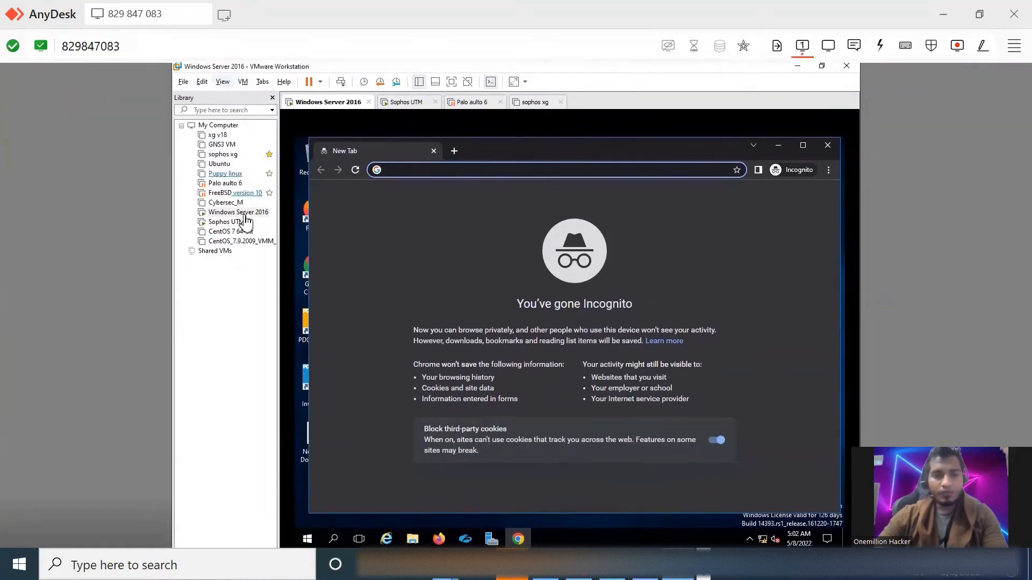
{"action": "double_click", "coordinate": [211, 222]}
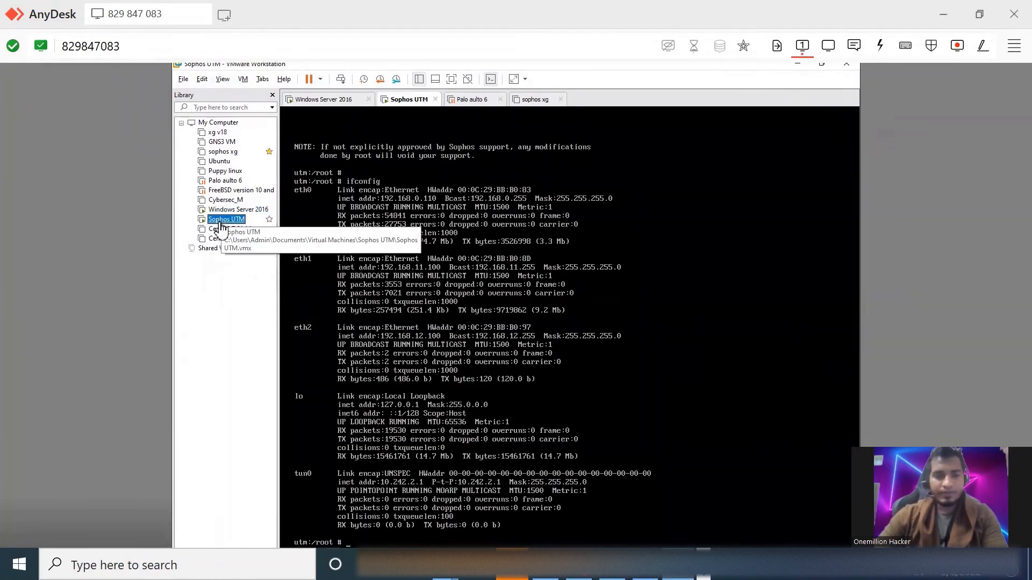
{"action": "right_click", "coordinate": [222, 225]}
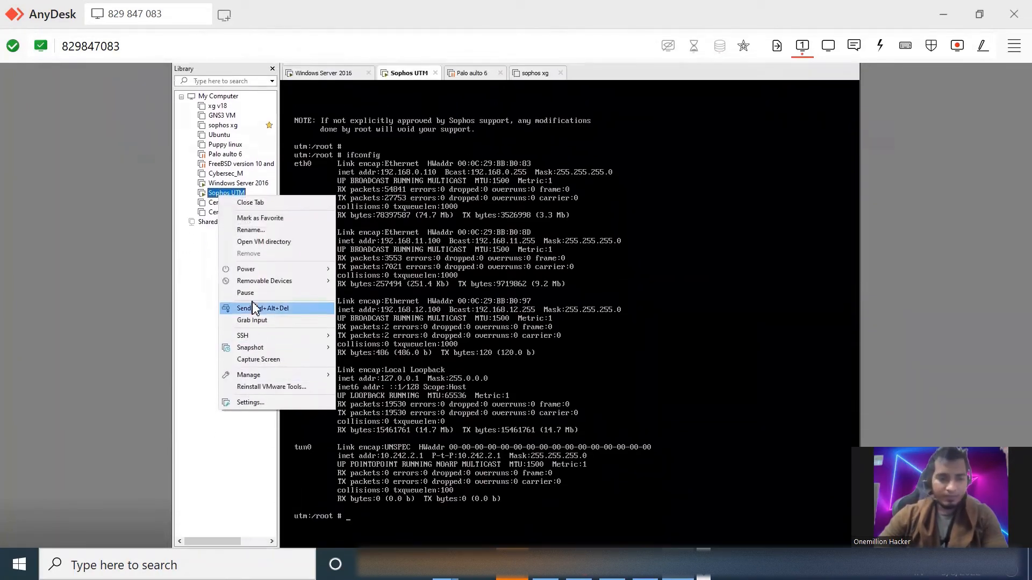
{"action": "left_click", "coordinate": [271, 380]}
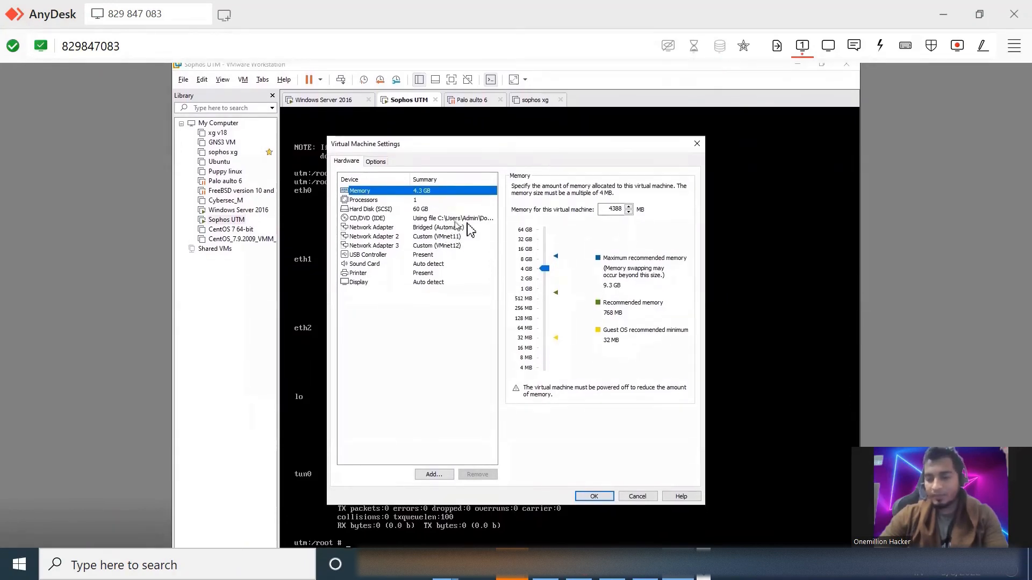
{"action": "left_click", "coordinate": [649, 441]}
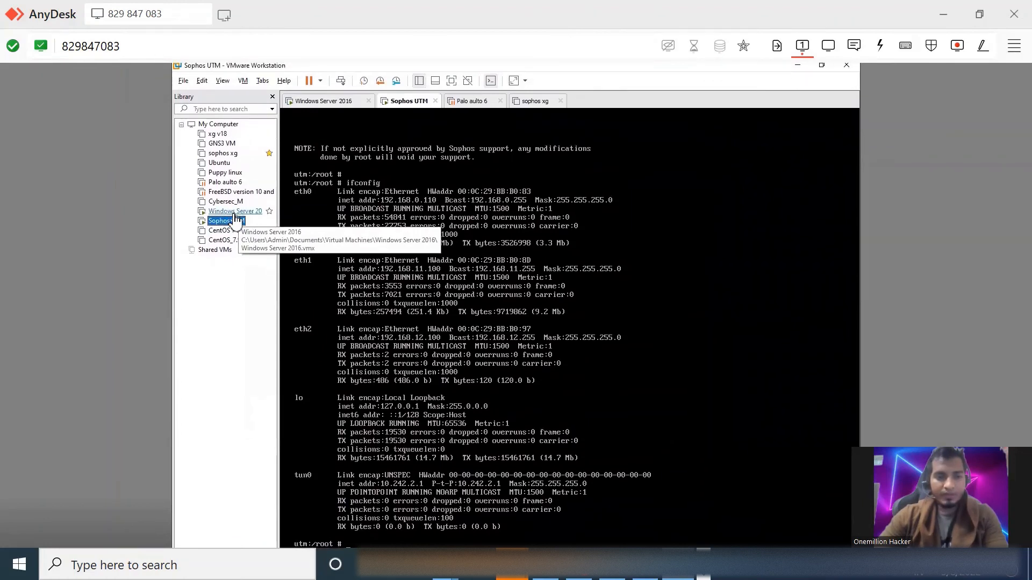
Examine the network adapters in the Windows Server 2016 virtual machine's settings and close them without changes
{"action": "left_click", "coordinate": [235, 213]}
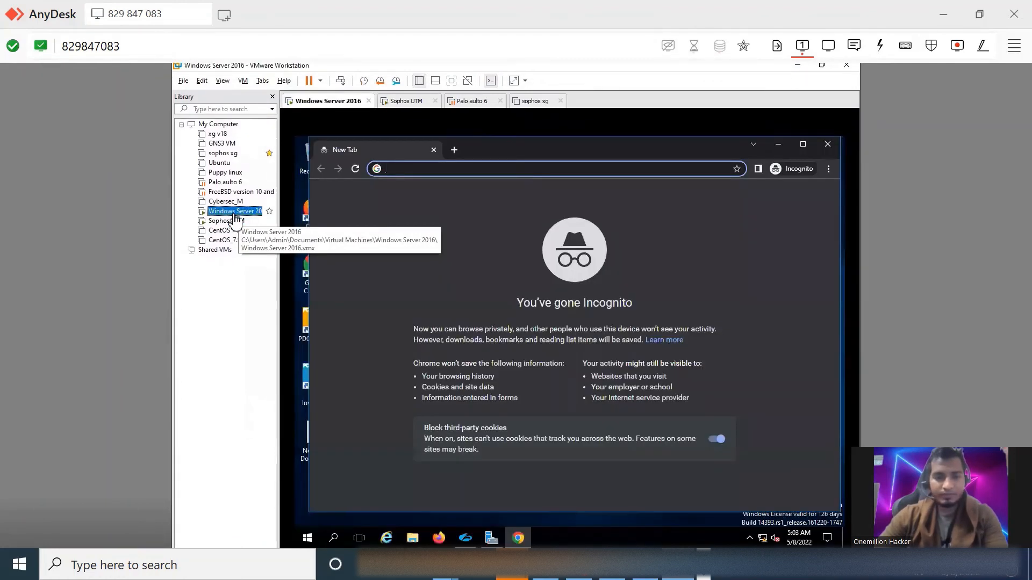
{"action": "right_click", "coordinate": [234, 215]}
{"action": "left_click", "coordinate": [270, 359]}
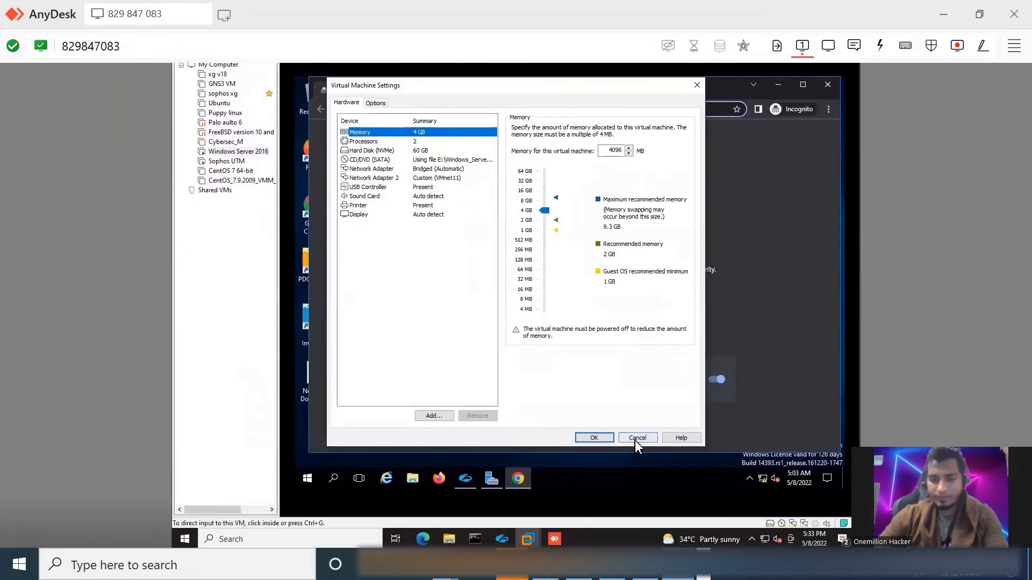
{"action": "left_click", "coordinate": [635, 440]}
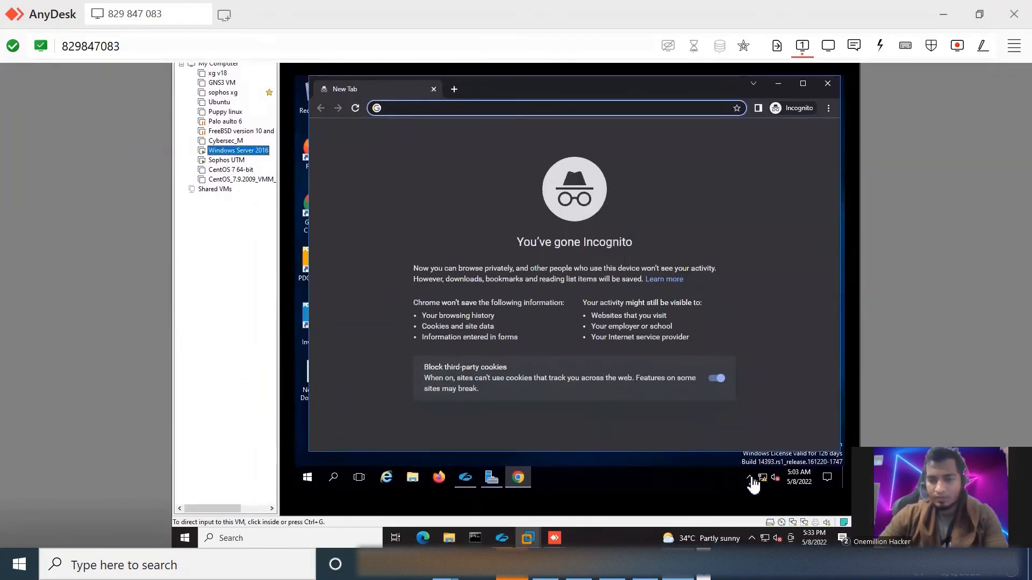
Open Zscaler Client Connector on the Windows Server 2016 machine to check its login state, then return to the Incognito browser window
{"action": "left_click", "coordinate": [750, 479]}
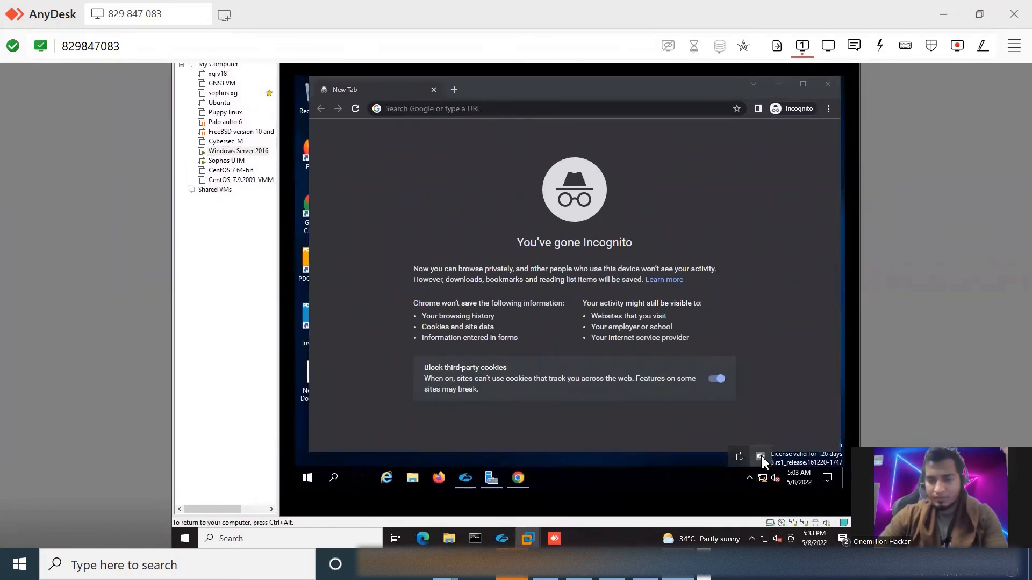
{"action": "right_click", "coordinate": [760, 457]}
{"action": "left_click", "coordinate": [801, 433]}
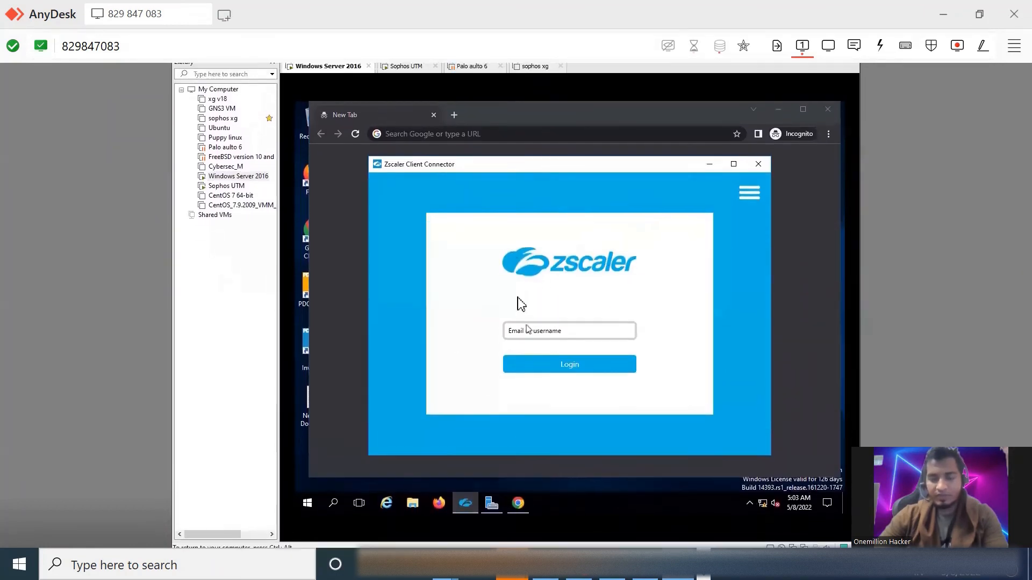
{"action": "left_click", "coordinate": [804, 299]}
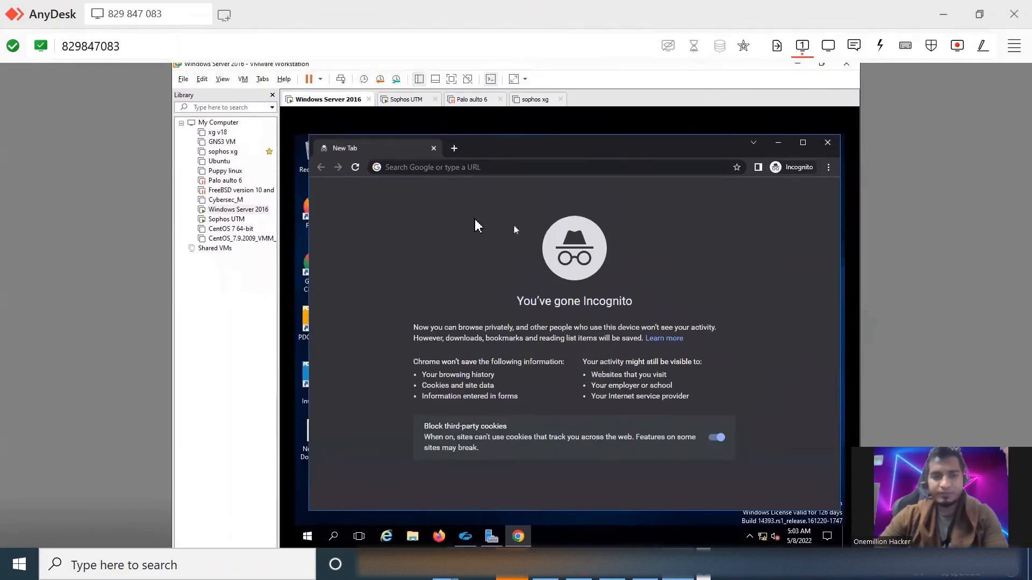
Load ip.zscaler.com in the Incognito window and examine the reported Zscaler cloud, data center and gateway IP details
{"action": "left_click", "coordinate": [404, 168]}
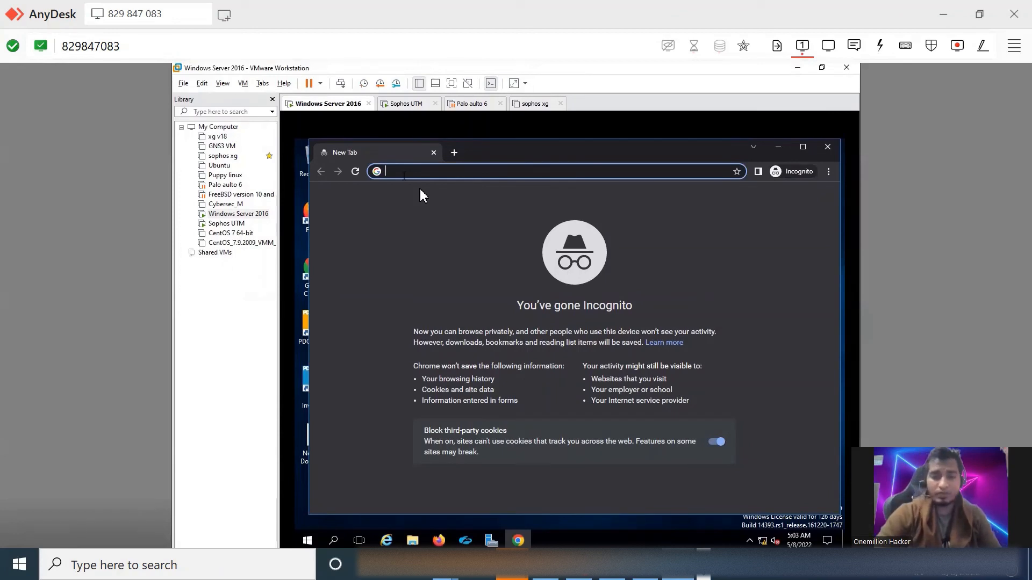
{"action": "type", "text": "ip.zscaler.com"}
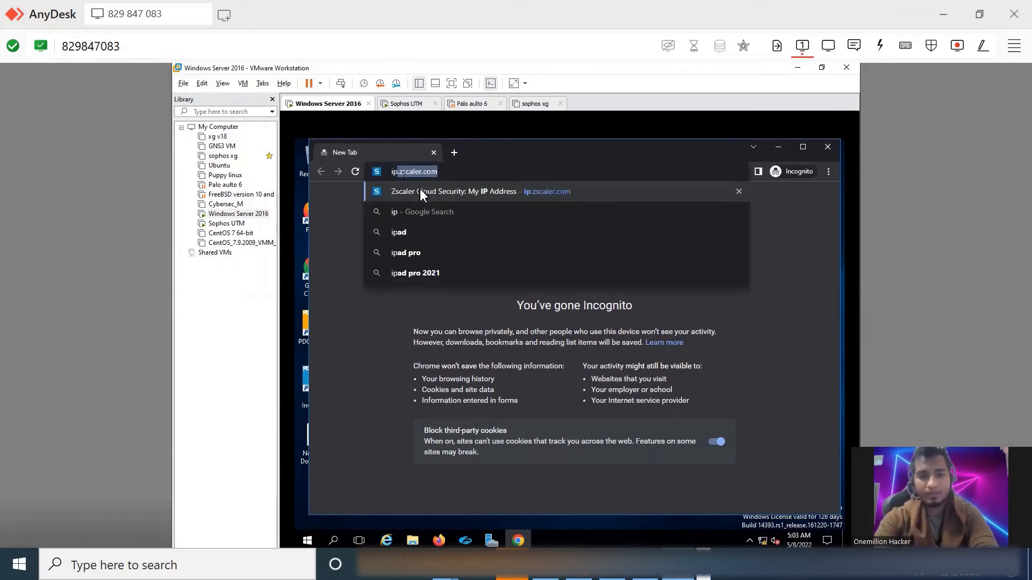
{"action": "left_click", "coordinate": [422, 192]}
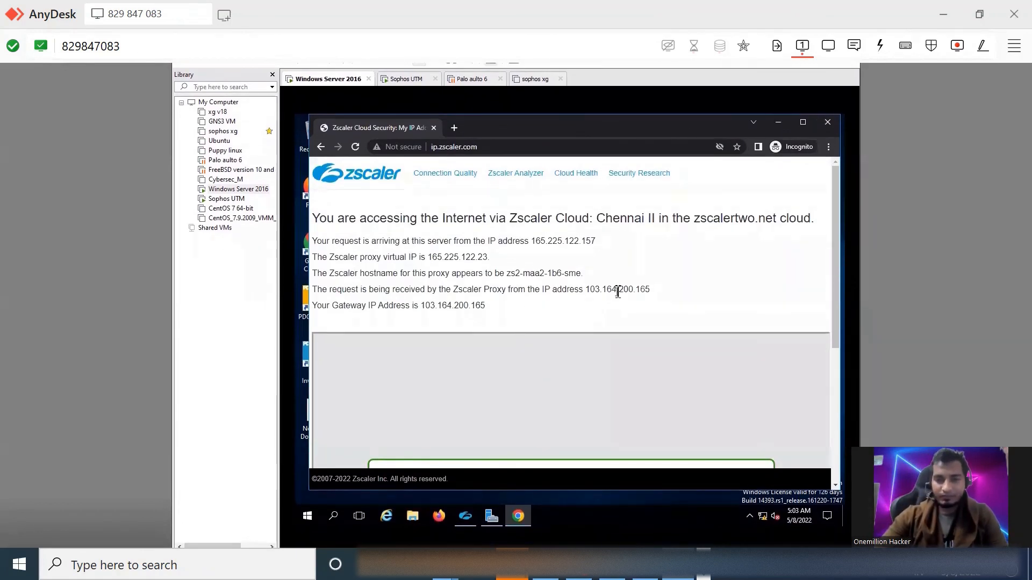
{"action": "left_click_drag", "start_coordinate": [595, 238], "coordinate": [665, 237]}
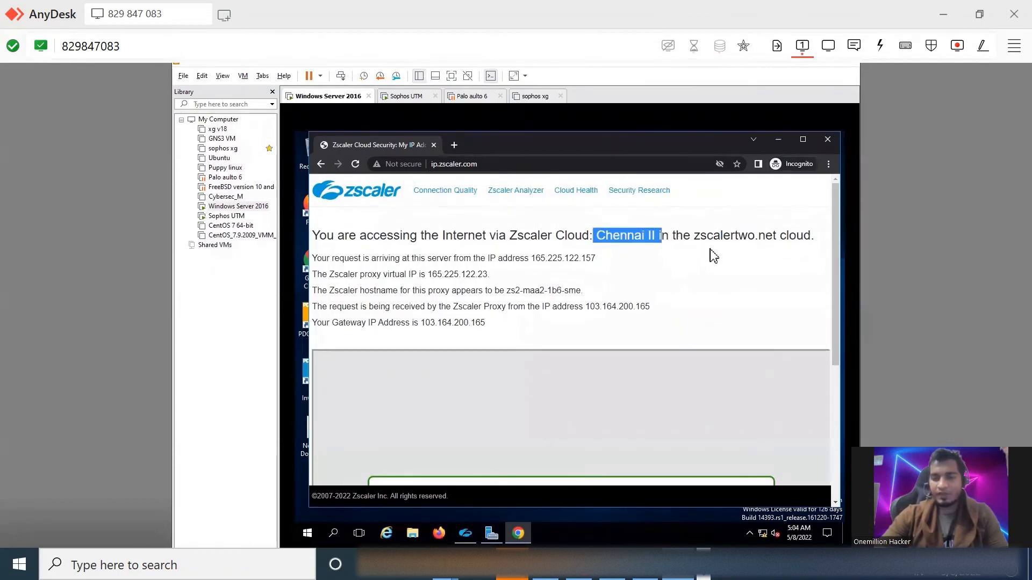
{"action": "scroll", "coordinate": [487, 275], "scroll_direction": "down", "scroll_amount": 2}
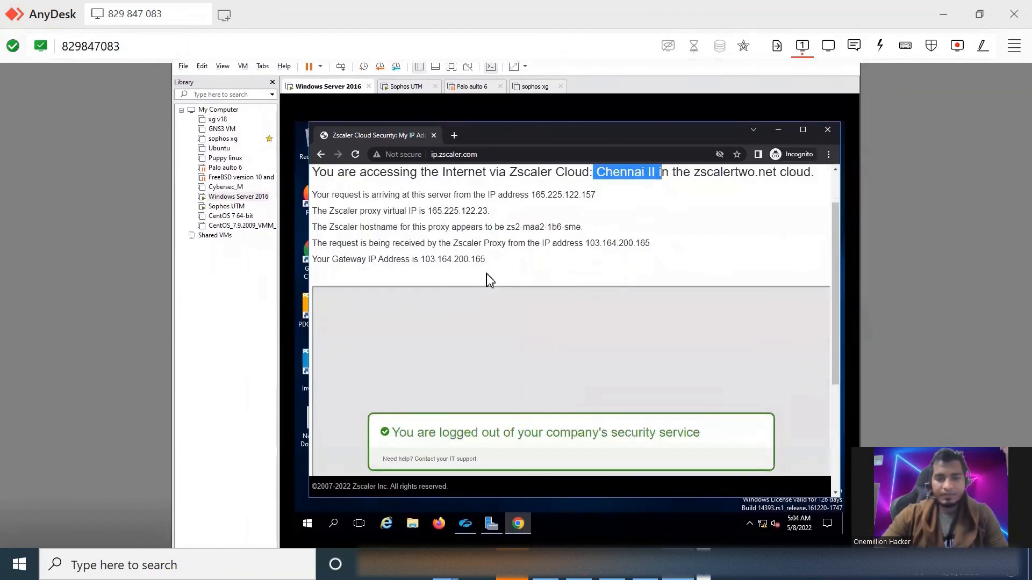
{"action": "scroll", "coordinate": [487, 275], "scroll_direction": "up", "scroll_amount": 2}
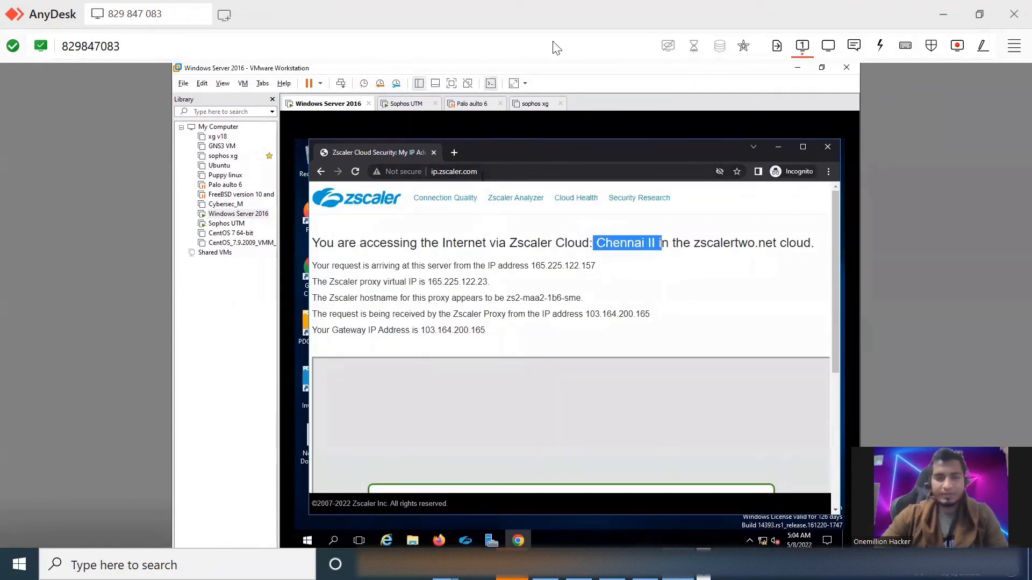
Switch to the Sophos UTM virtual machine's console
{"action": "left_click", "coordinate": [411, 108]}
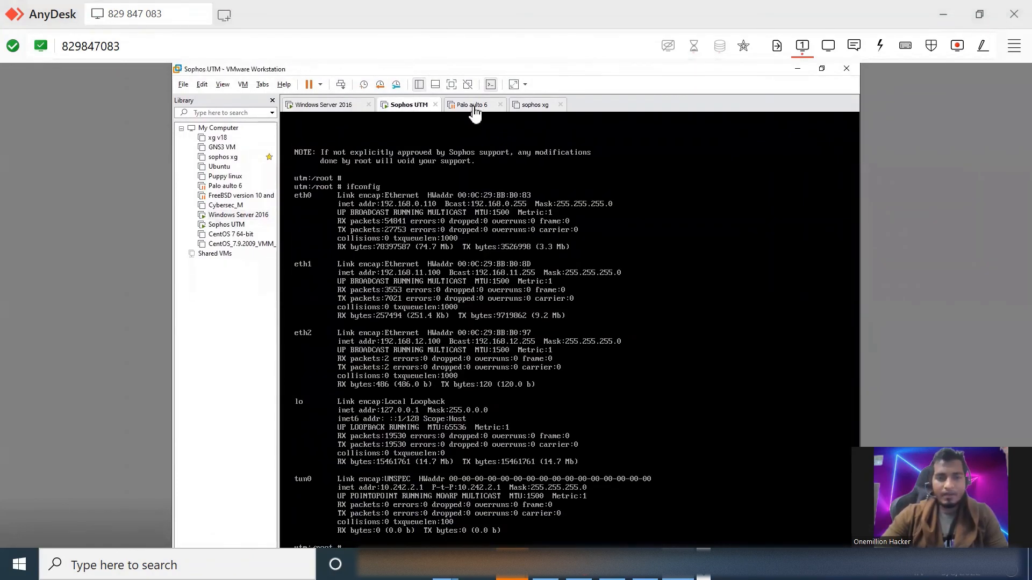